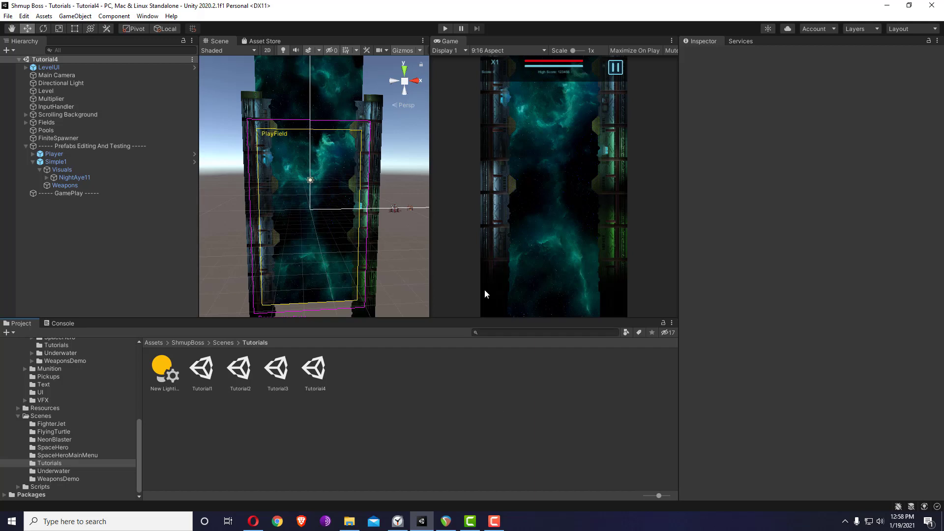
Step: In ShmpBoss.drawio, inspect the Simple Mover, Side Spawnable Waves and Magnet Mover Side Spawnable boxes
left_click(254, 521)
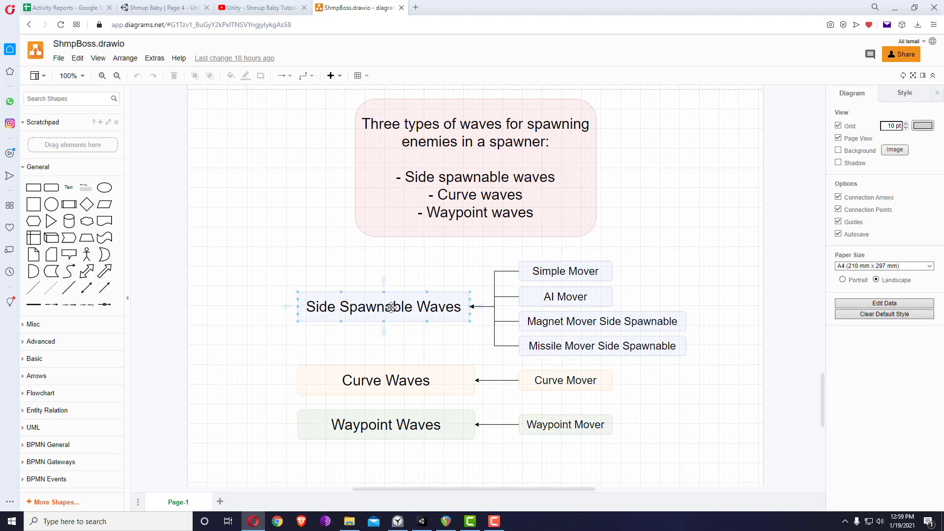
left_click(560, 273)
left_click(403, 314)
left_click(602, 322)
left_click(383, 311)
Step: Compare the Tutorial4 PlayField with the wave diagram, zooming the Scene view out, ending in Unity
left_click(422, 521)
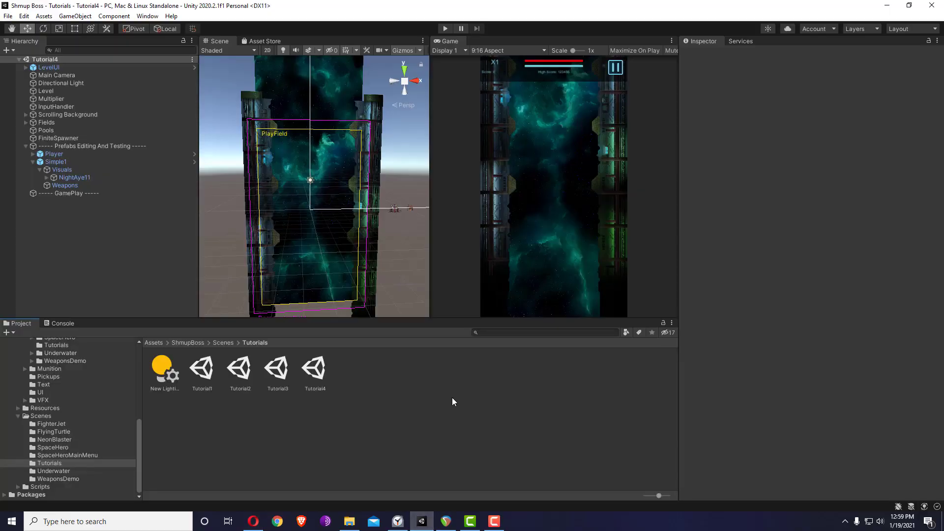
right_click_drag(316, 161, 345, 159)
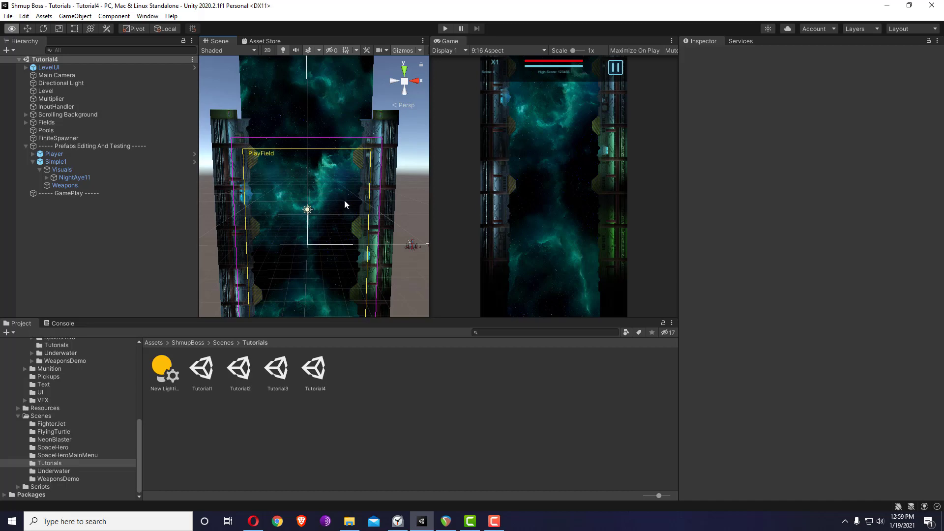
key("alt+Tab")
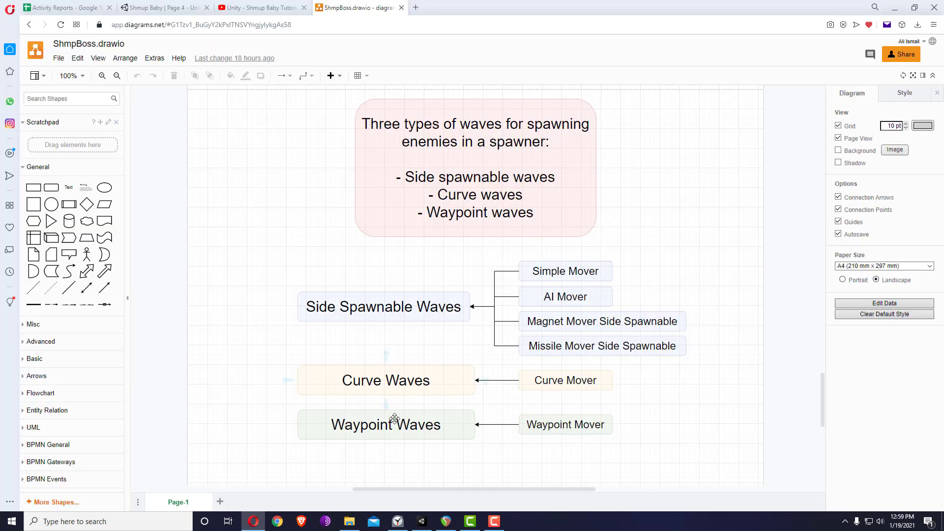
key("alt+Tab")
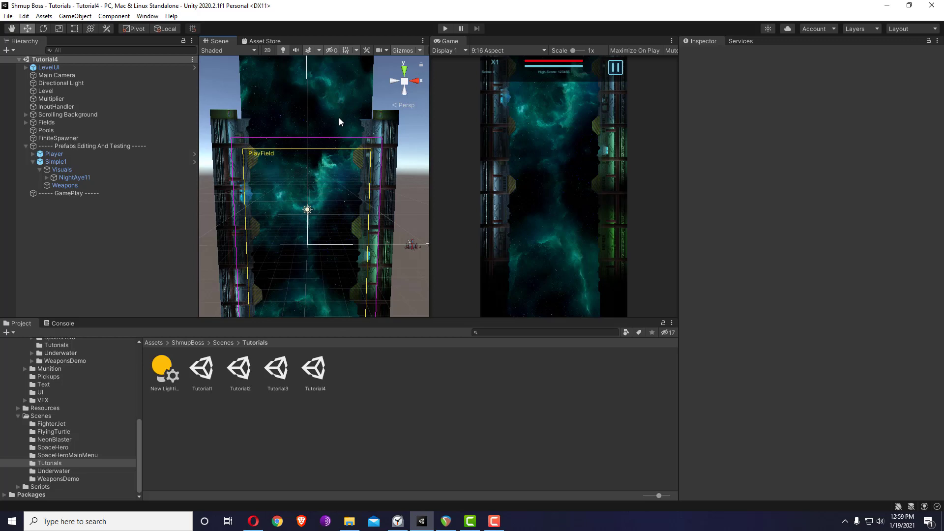
scroll(283, 154, "down", 3)
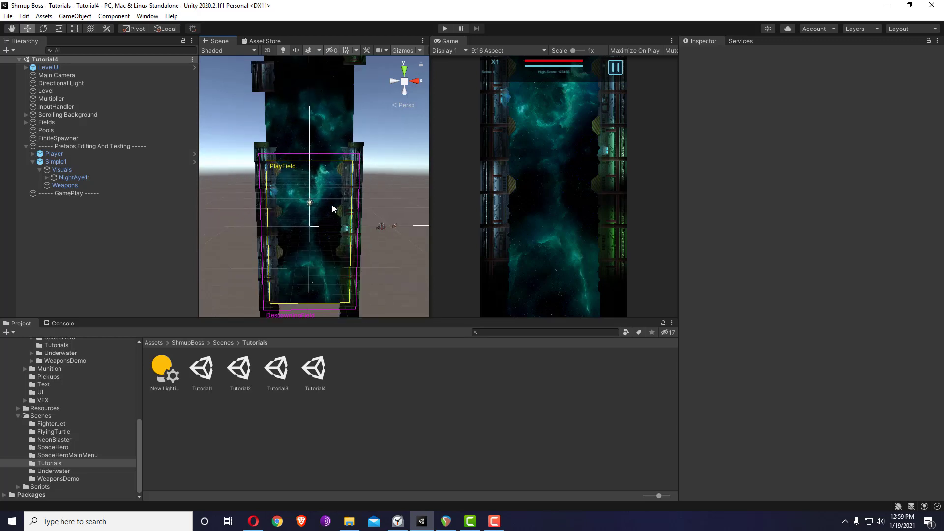
key("alt+Tab")
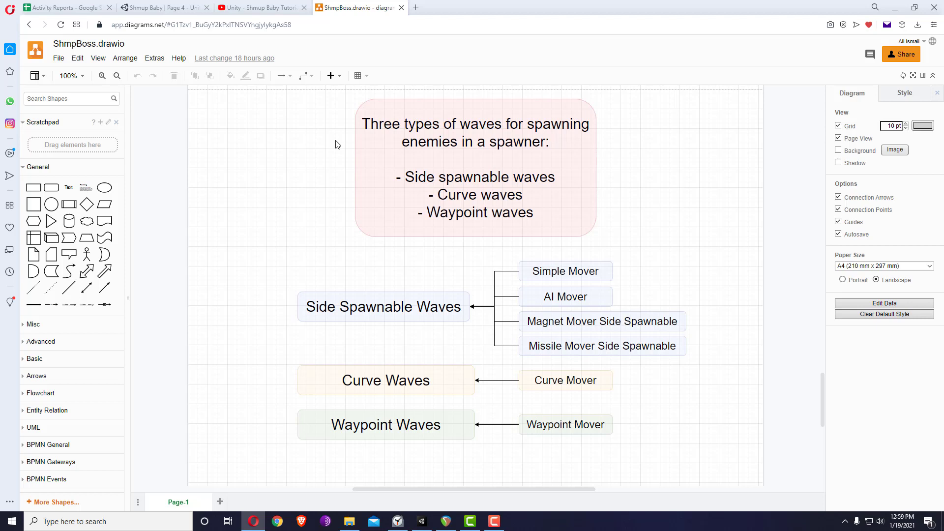
left_click(382, 156)
key("alt+Tab")
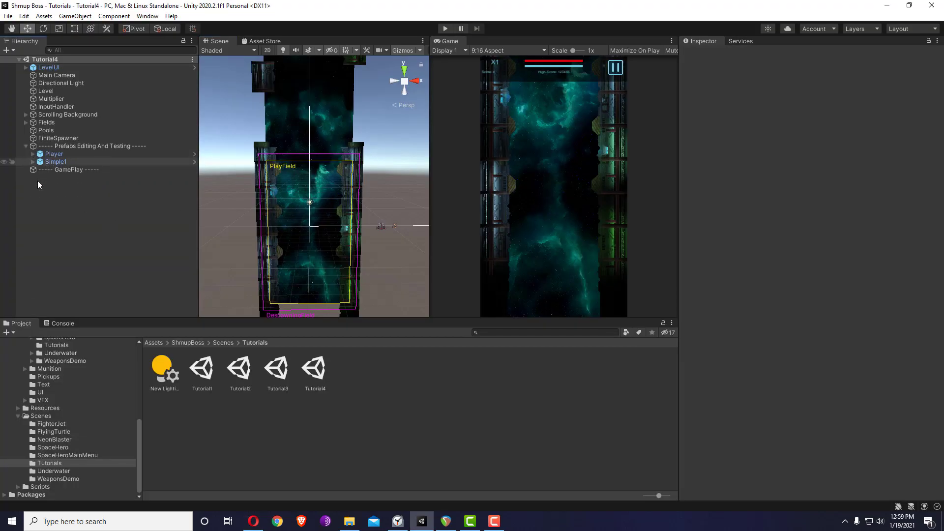
Step: Create an AI Mover Enemy Template named AI via Edit > Shmup Boss > Agents and select it
left_click(23, 16)
mouse_move(92, 367)
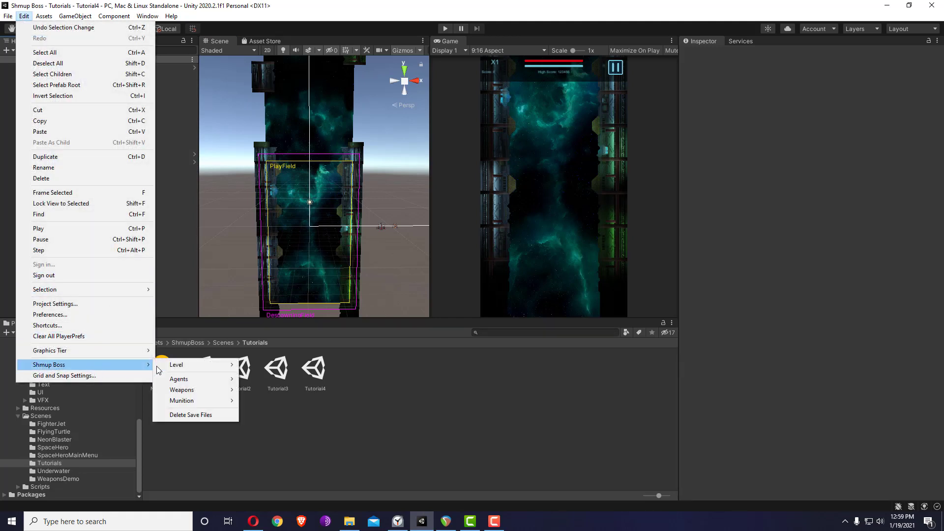
mouse_move(226, 379)
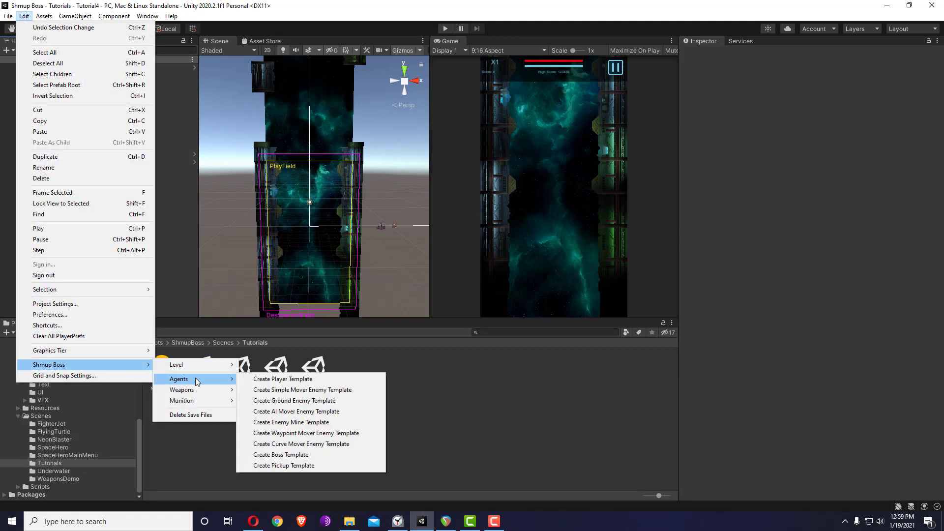
left_click(304, 414)
left_click(45, 180)
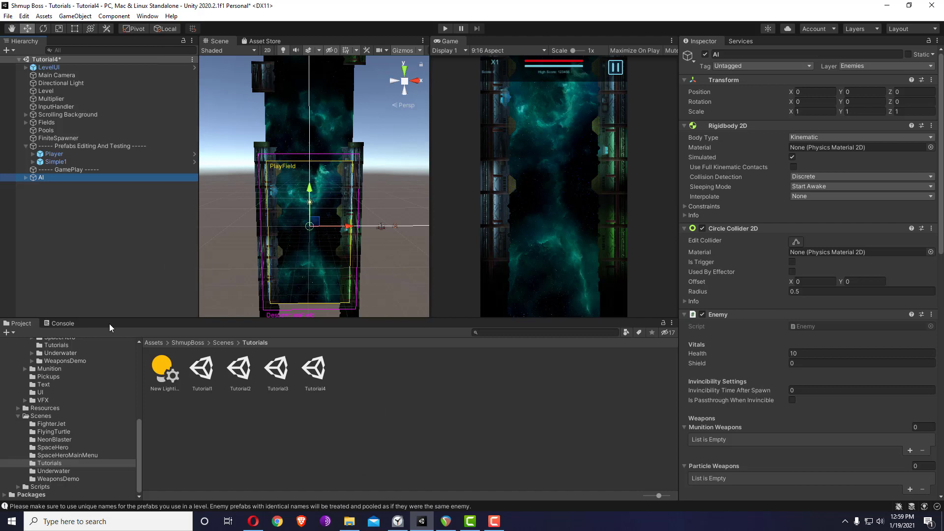
scroll(64, 402, "up", 6)
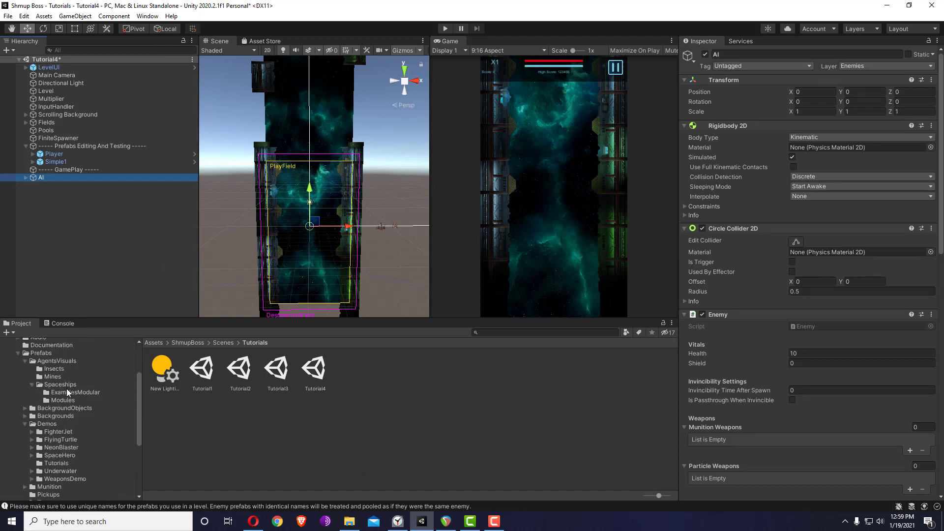
Step: Place the NightAye4 ship under the AI enemy's Visuals and unpack it completely
left_click(69, 422)
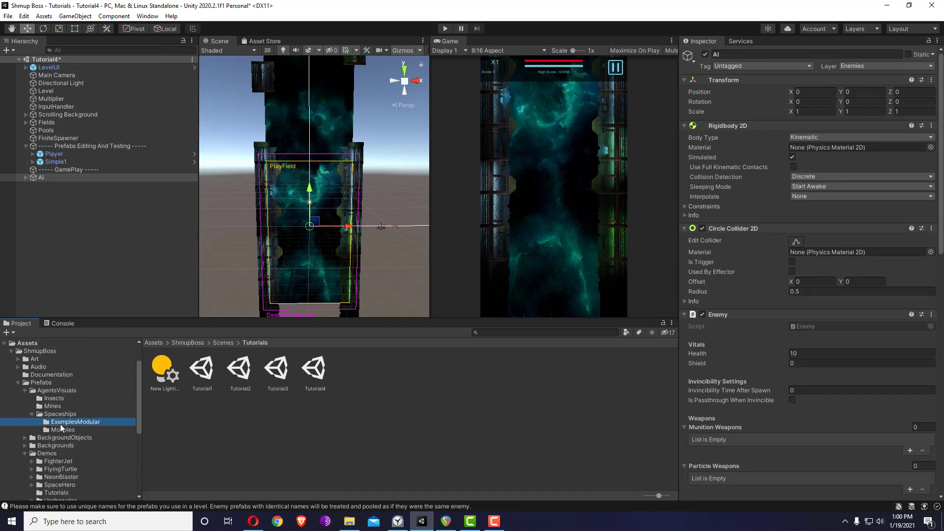
left_click(60, 414)
left_click_drag(352, 379, 54, 185)
right_click(57, 193)
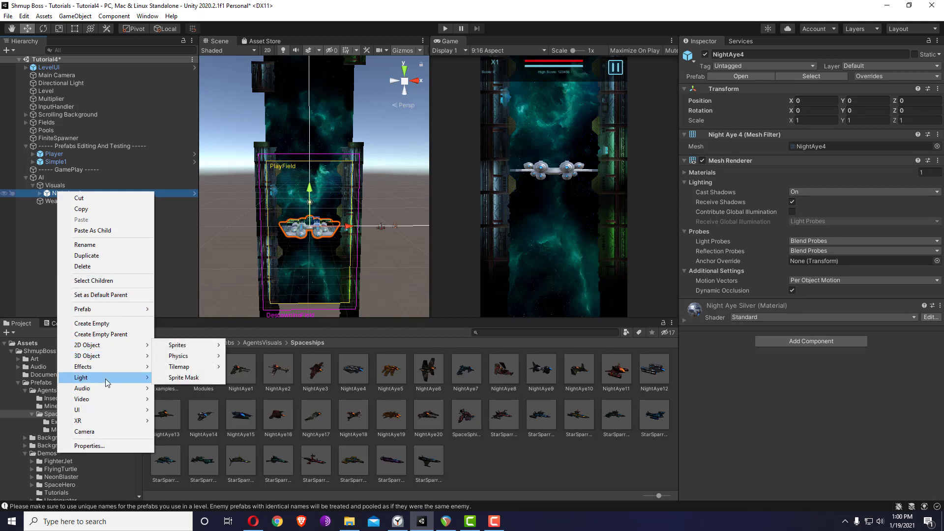
mouse_move(113, 313)
left_click(218, 364)
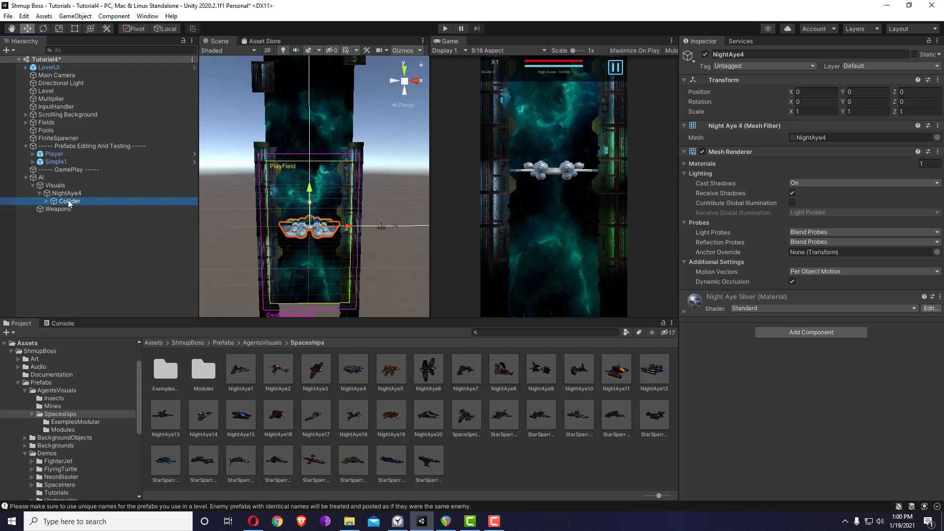
Step: Scale the NightAye4 ship to 0.15 on X, Y and Z
left_click(816, 111)
type(".15")
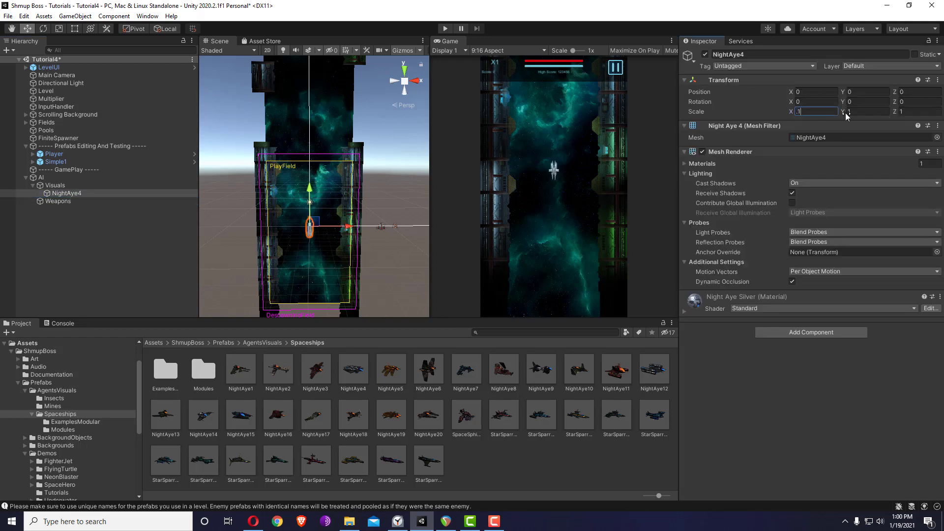
key("Tab")
type(".15")
key("Tab")
type(".15")
Step: Set the NightAye4 ship's rotation to 90, 180, 0
left_click(812, 102)
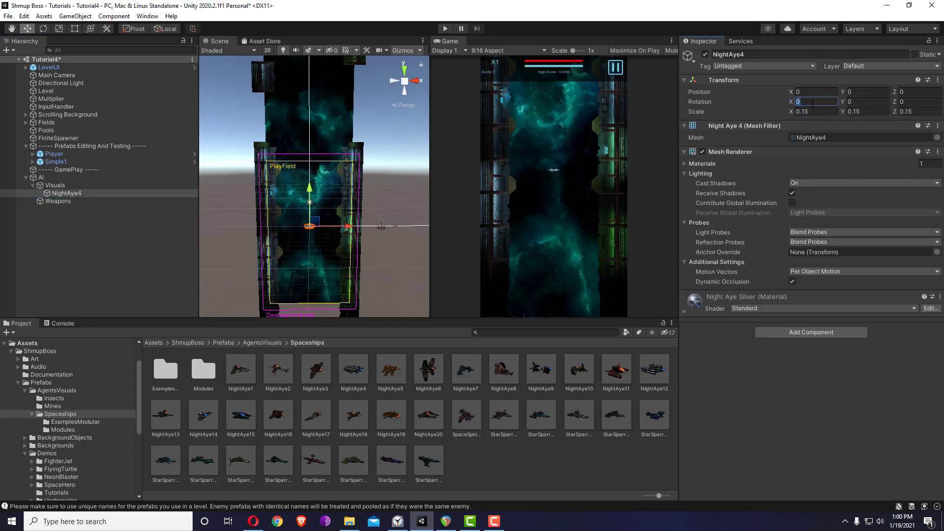
type("-90")
key("Tab")
type("180")
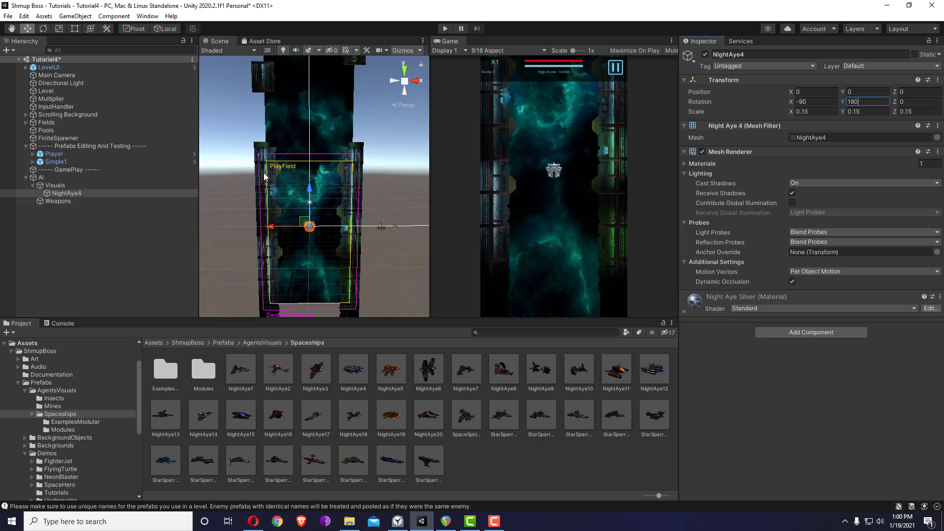
left_click(81, 176)
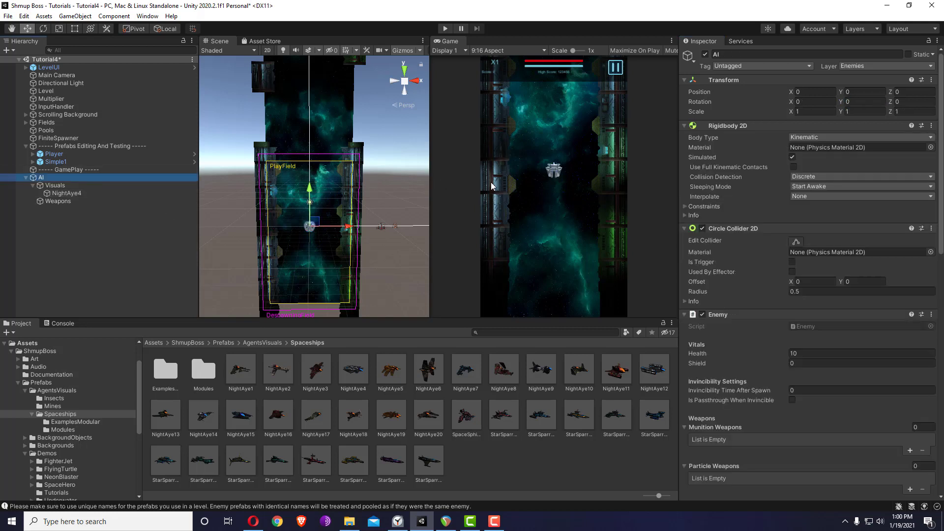
left_click(83, 193)
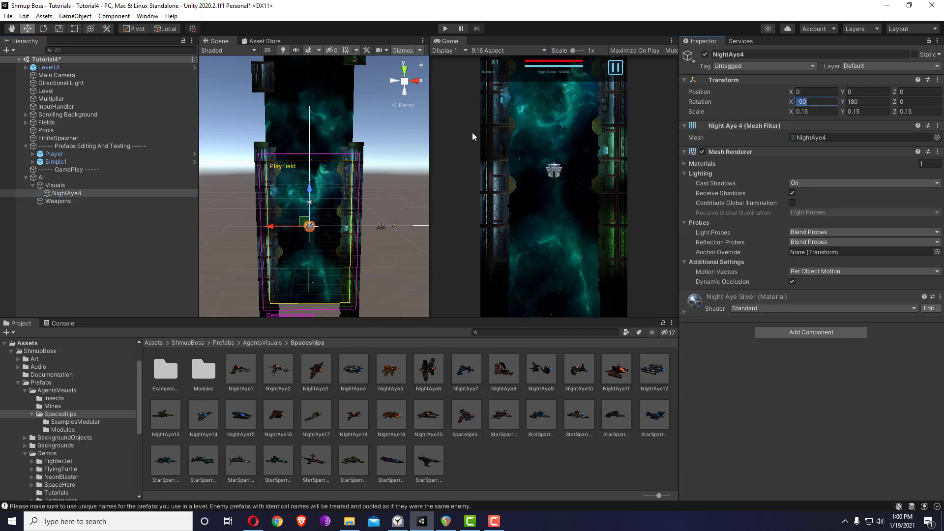
type("90")
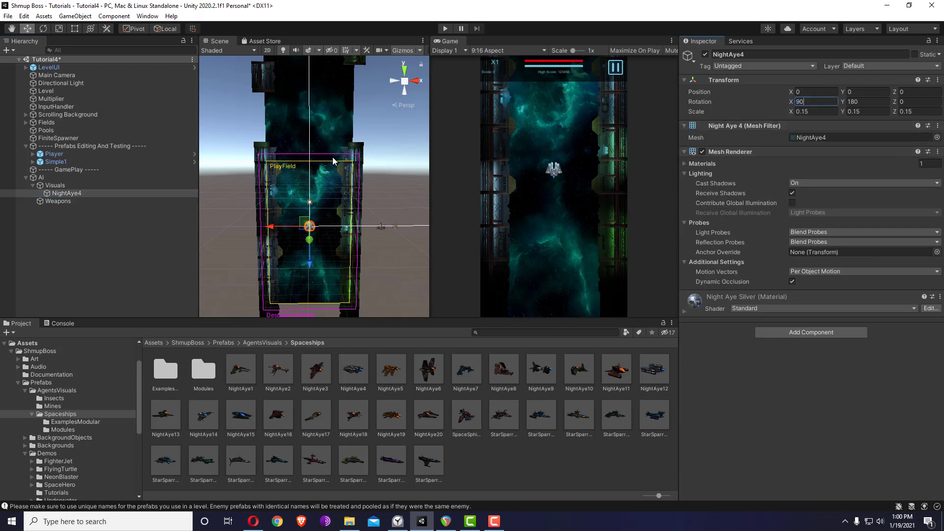
scroll(374, 216, "up", 3)
middle_click_drag(375, 217, 360, 184)
scroll(305, 207, "down", 5)
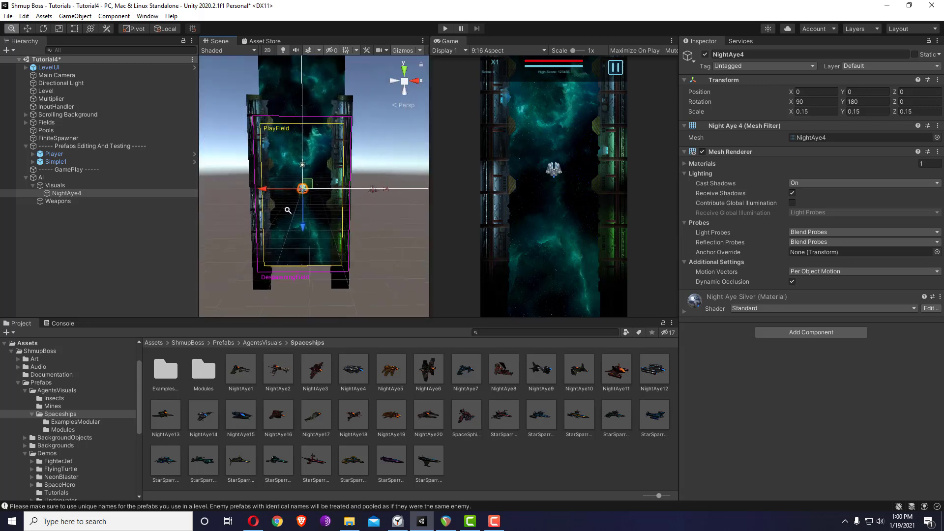
Step: Move the AI enemy right to X 12.84 and nest it under Prefabs Editing And Testing
left_click(112, 177)
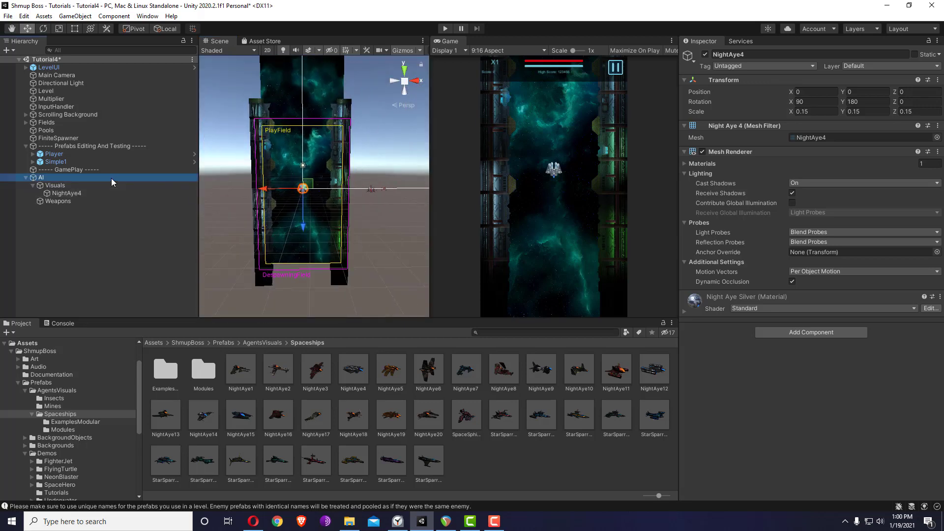
left_click_drag(350, 183, 424, 189)
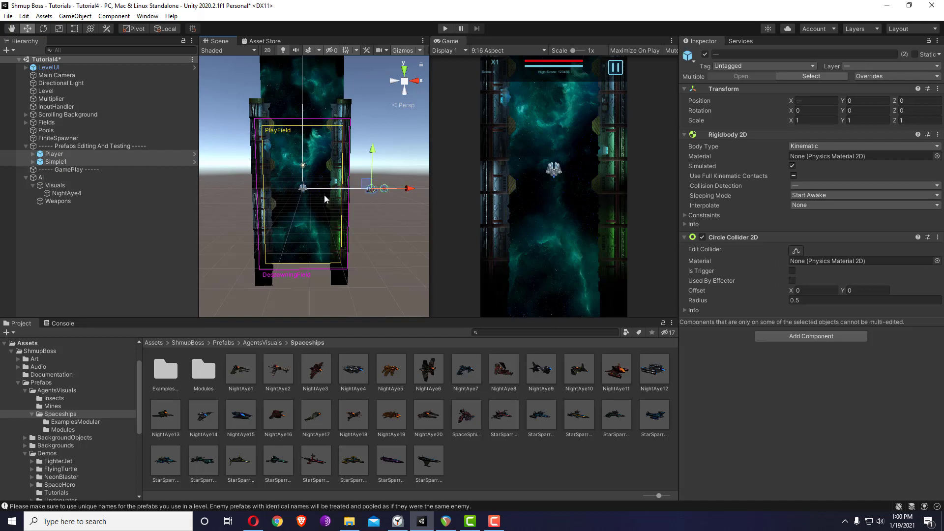
left_click(304, 189)
left_click_drag(323, 188, 421, 187)
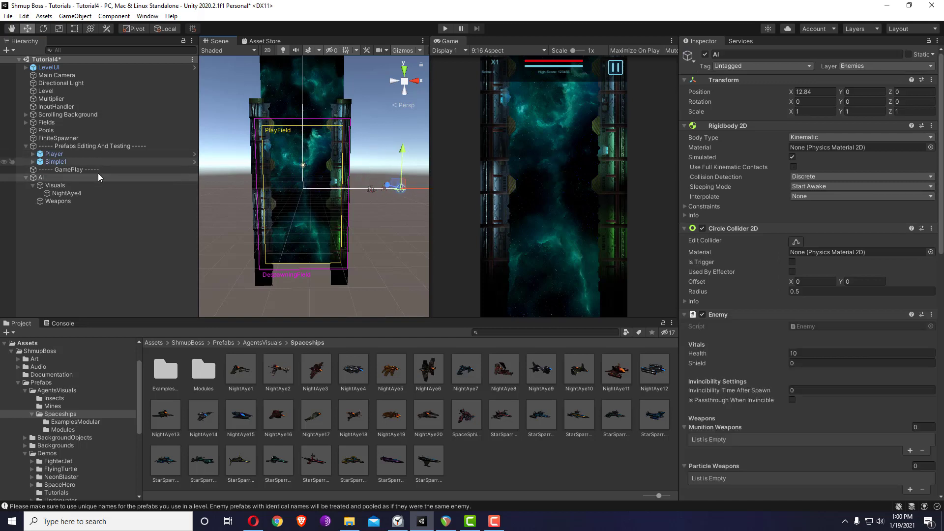
left_click_drag(81, 175, 93, 148)
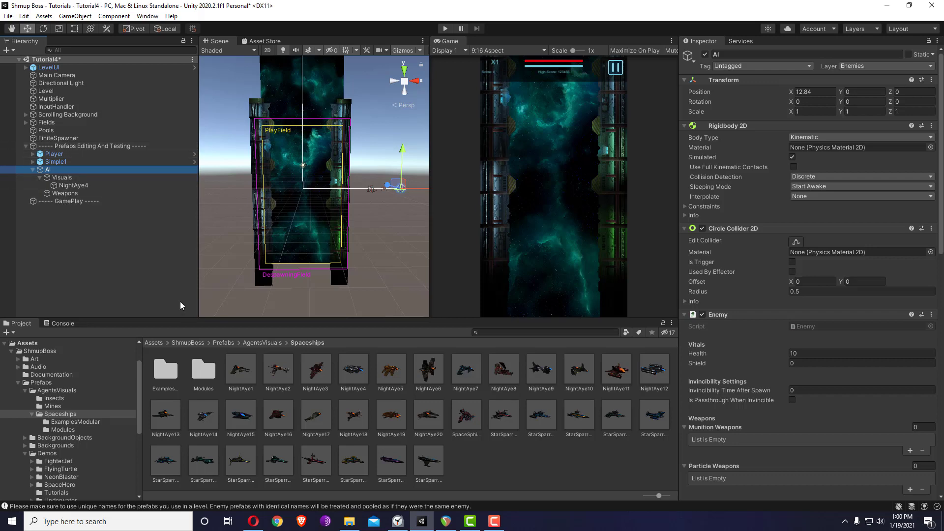
key("f")
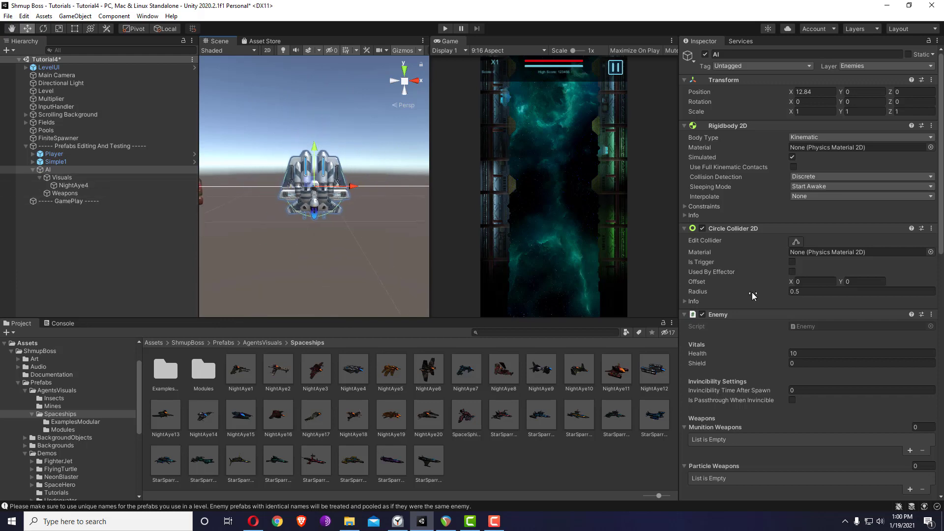
Step: Give the AI enemy an Elimination Rewards Score of 5 and an AI Mover Speed of 4
scroll(755, 292, "down", 4)
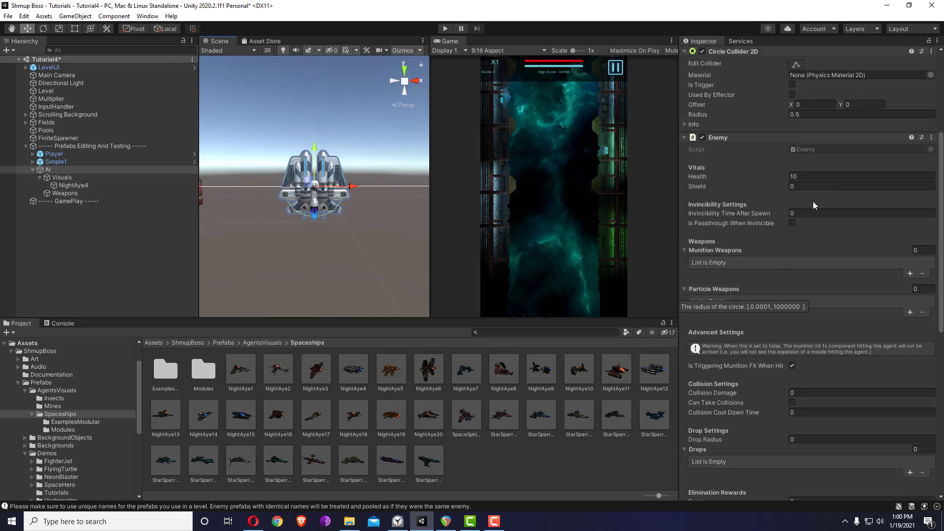
scroll(822, 202, "down", 6)
scroll(820, 210, "up", 6)
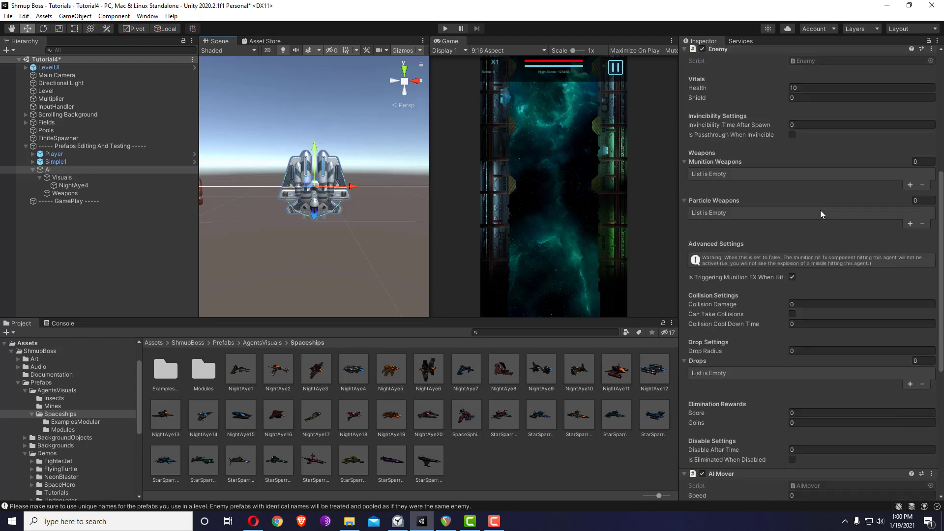
scroll(821, 210, "down", 3)
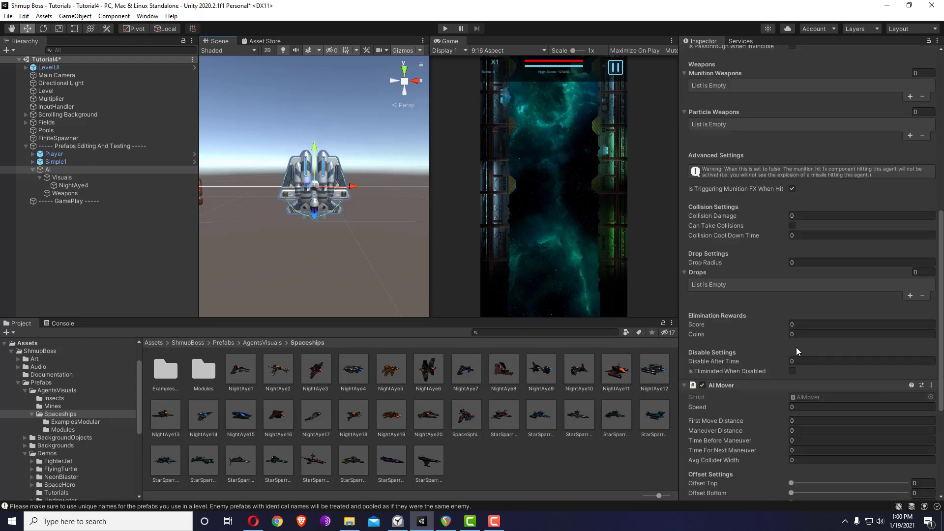
left_click(809, 324)
type("5")
key("Return")
scroll(809, 324, "up", 3)
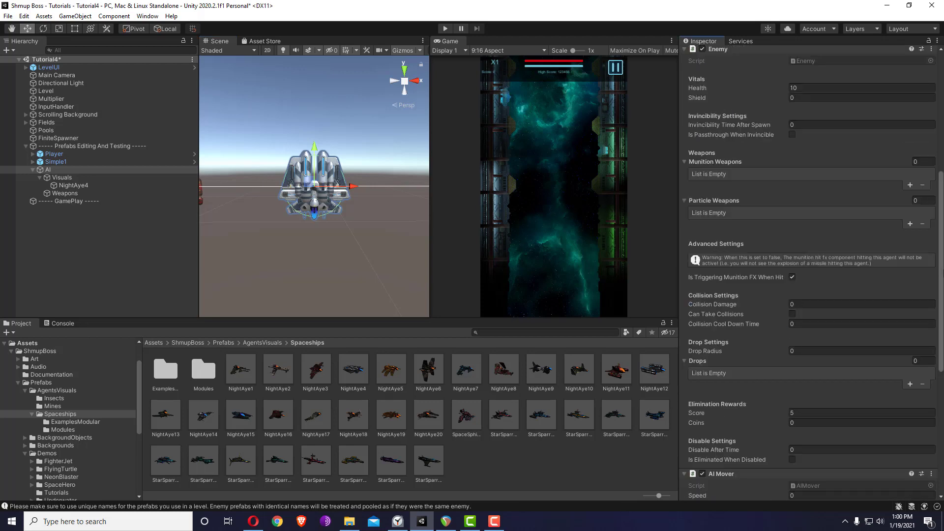
scroll(941, 276, "down", 9)
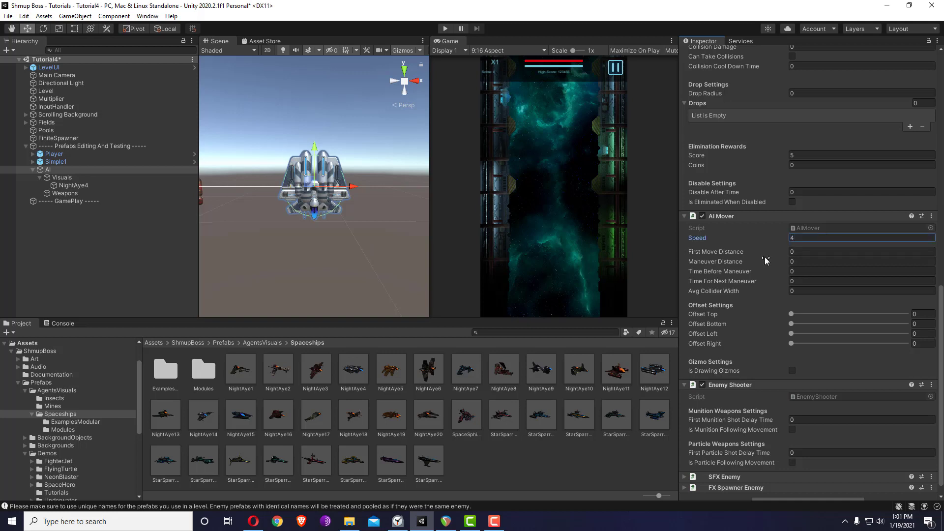
scroll(230, 197, "down", 5)
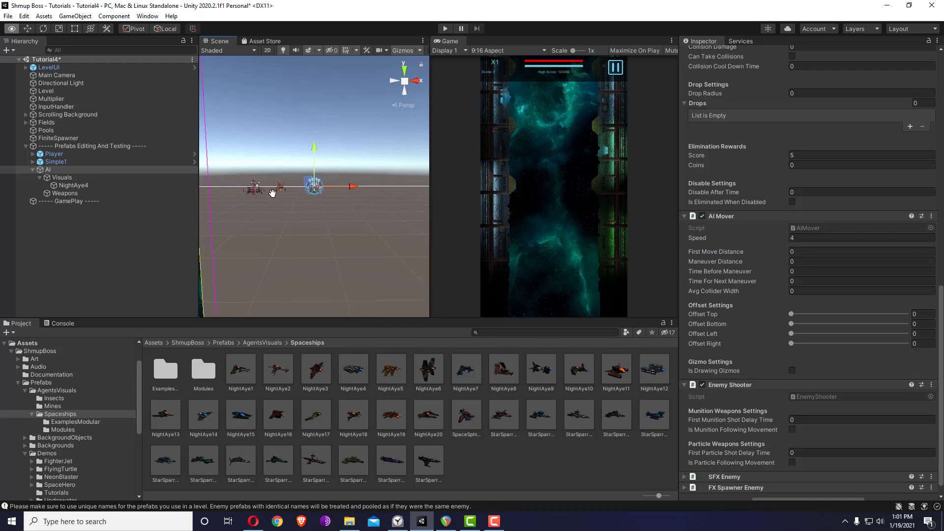
Step: Turn on Is Drawing Gizmos for the AI Mover and frame the AI ship
scroll(230, 197, "down", 5)
middle_click_drag(230, 197, 364, 205)
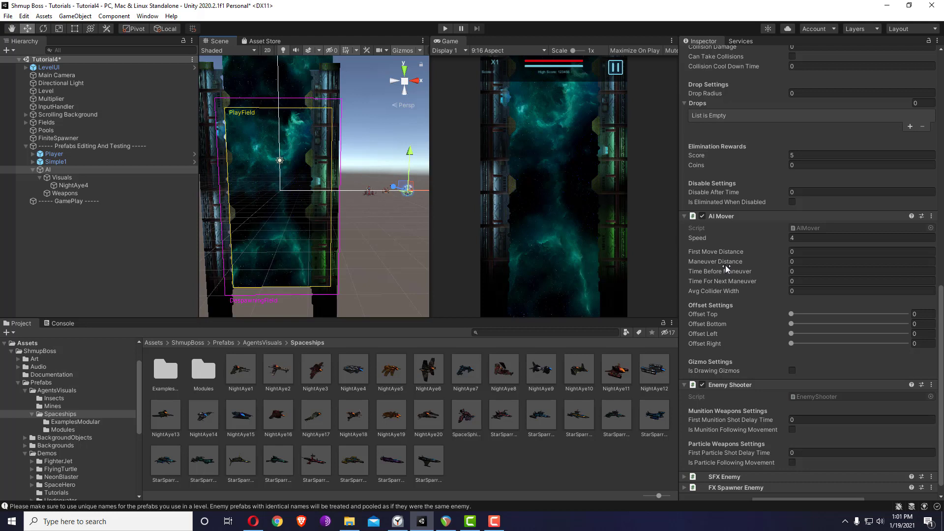
left_click(802, 254)
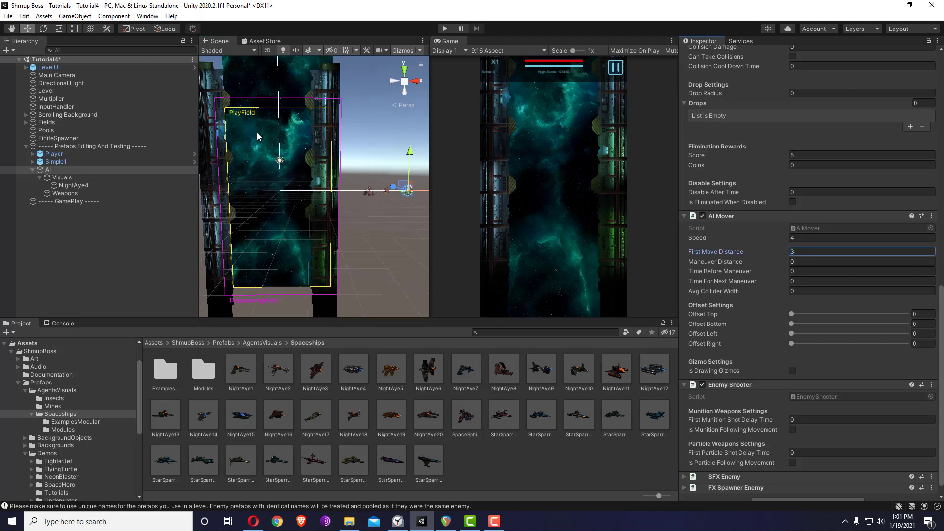
left_click(791, 371)
left_click(717, 252)
key("f")
Step: Drag First Move Distance to 3.81 and Maneuver Distance to 1.63 while viewing the PlayField
scroll(246, 205, "up", 2)
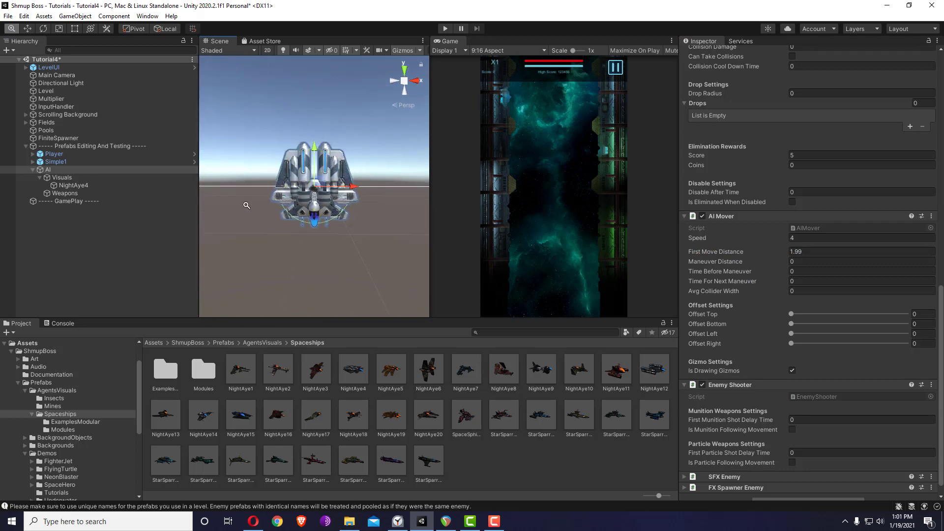
scroll(246, 205, "down", 3)
middle_click_drag(311, 196, 337, 197)
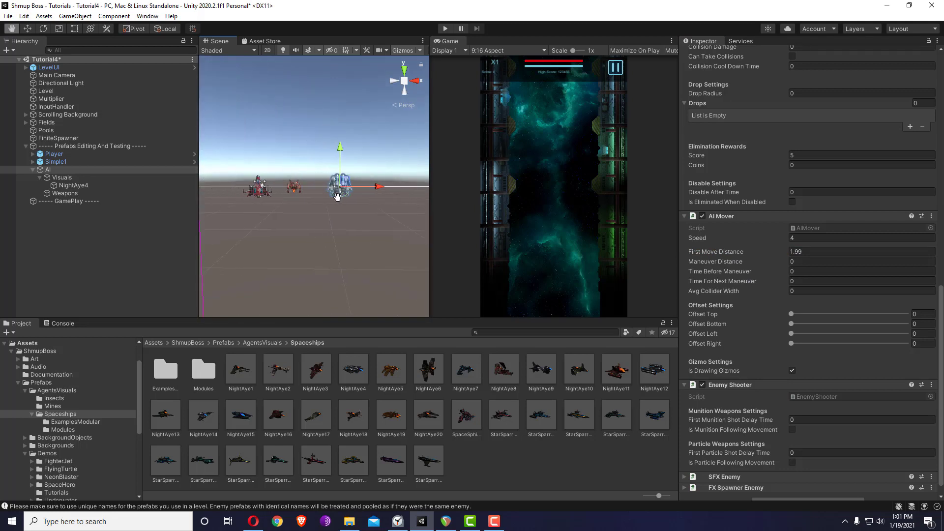
left_click_drag(719, 252, 752, 251)
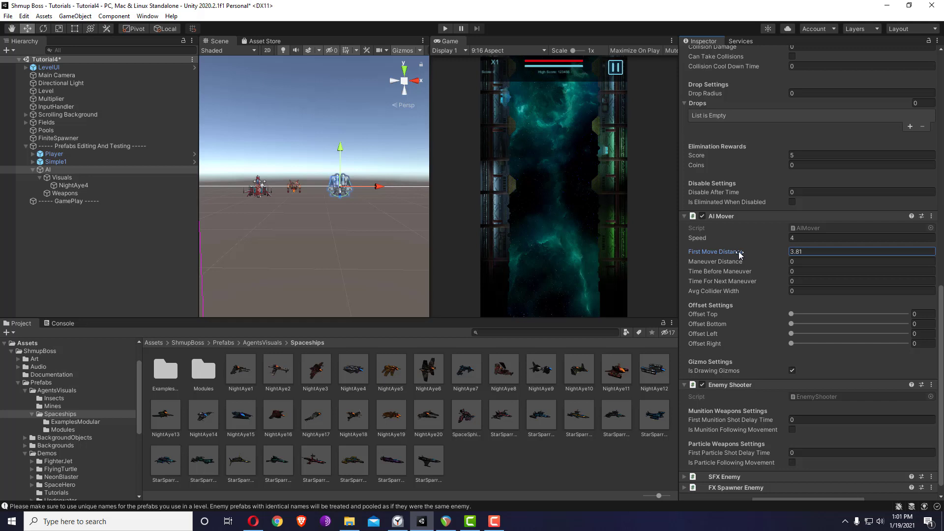
scroll(315, 187, "down", 2)
middle_click_drag(270, 208, 336, 209)
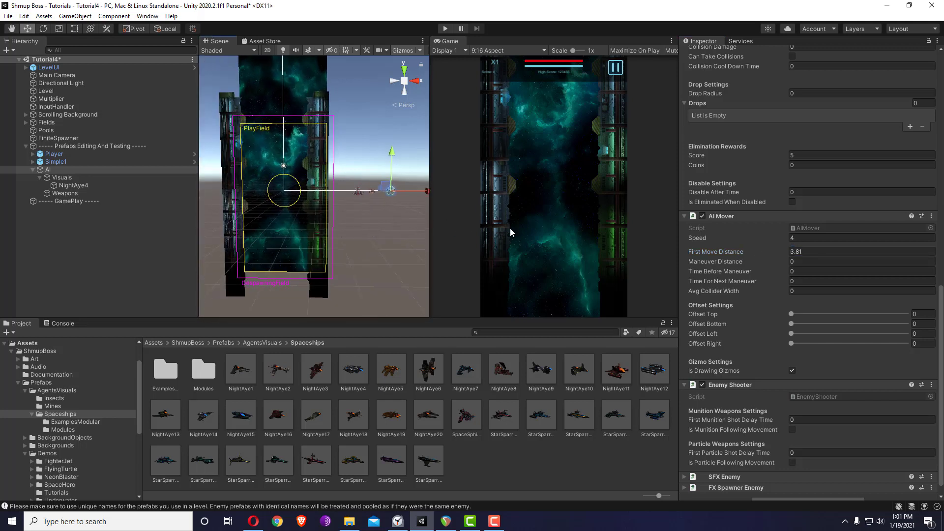
left_click_drag(727, 261, 777, 261)
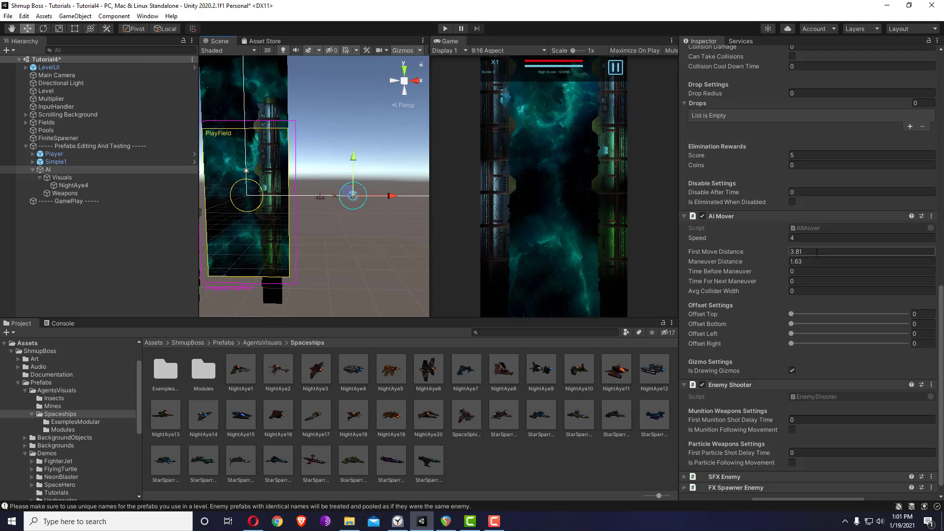
Step: Enter First Move Distance 3 and Maneuver Distance 2, previewing the AI ship's range
left_click(816, 251)
type("3")
mouse_move(741, 267)
left_click_drag(741, 267, 747, 267)
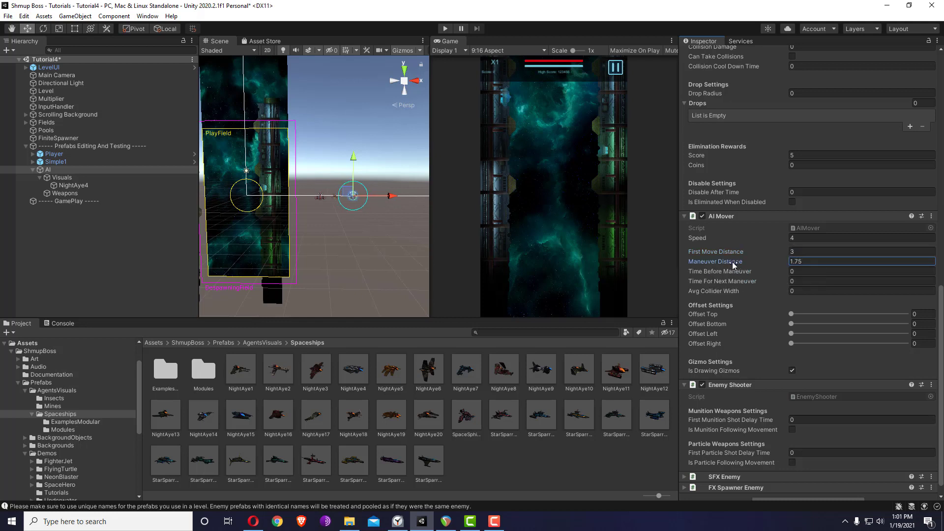
middle_click_drag(357, 192, 357, 204)
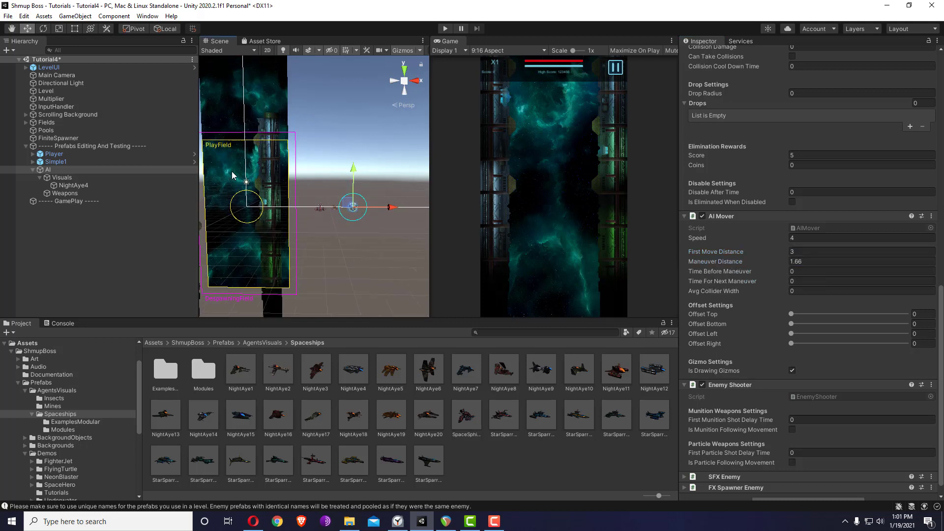
mouse_move(353, 215)
left_mouse_down()
mouse_move(386, 213)
mouse_move(365, 213)
left_mouse_up()
key("ctrl+z")
left_click(807, 261)
type("2")
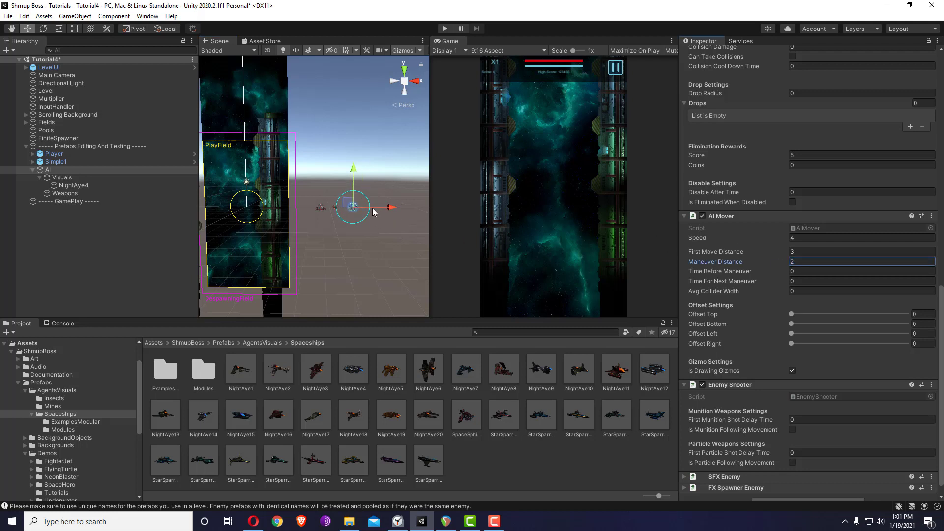
mouse_move(373, 213)
left_mouse_down()
mouse_move(395, 216)
mouse_move(358, 211)
mouse_move(370, 215)
left_mouse_up()
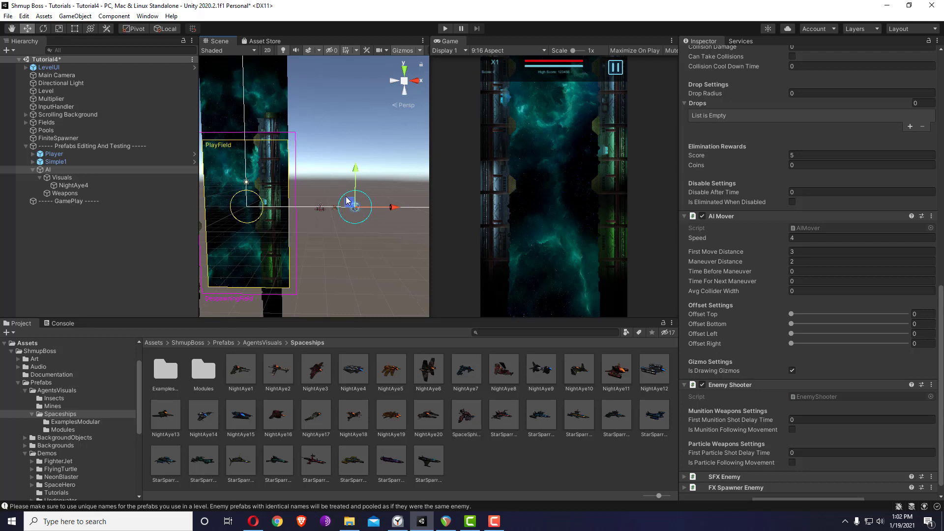
mouse_move(346, 201)
left_mouse_down()
mouse_move(335, 210)
mouse_move(366, 231)
mouse_move(359, 200)
left_mouse_up()
Step: Set both maneuver times to 0.5 and Avg Collider Width to 0.53
left_click(794, 272)
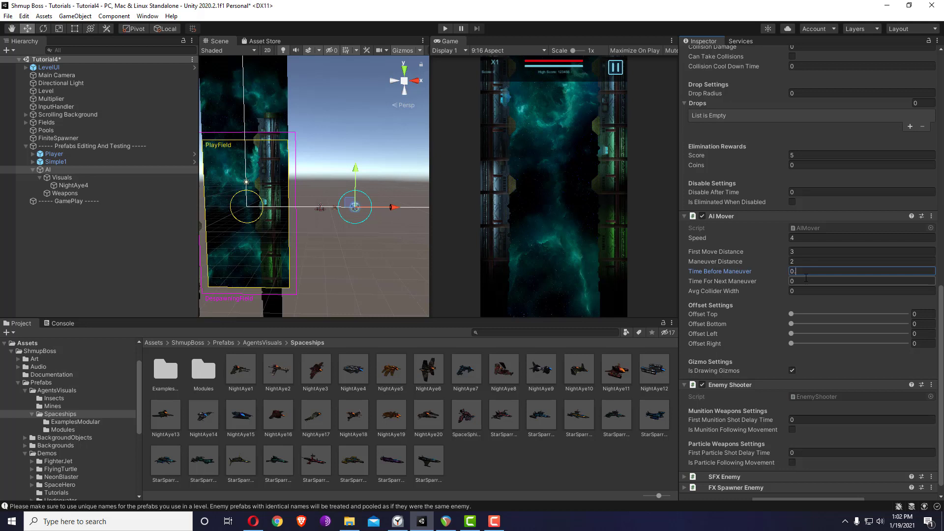
key("Return")
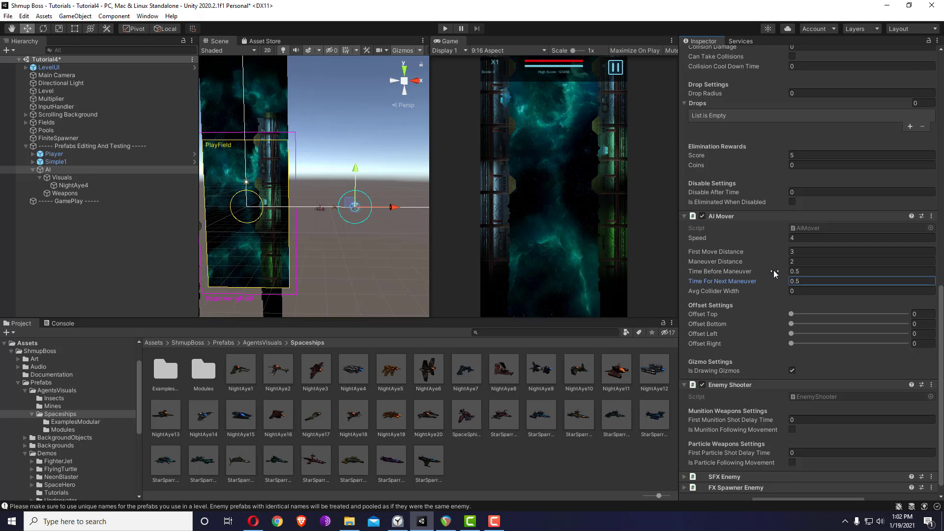
mouse_move(744, 280)
left_click(826, 291)
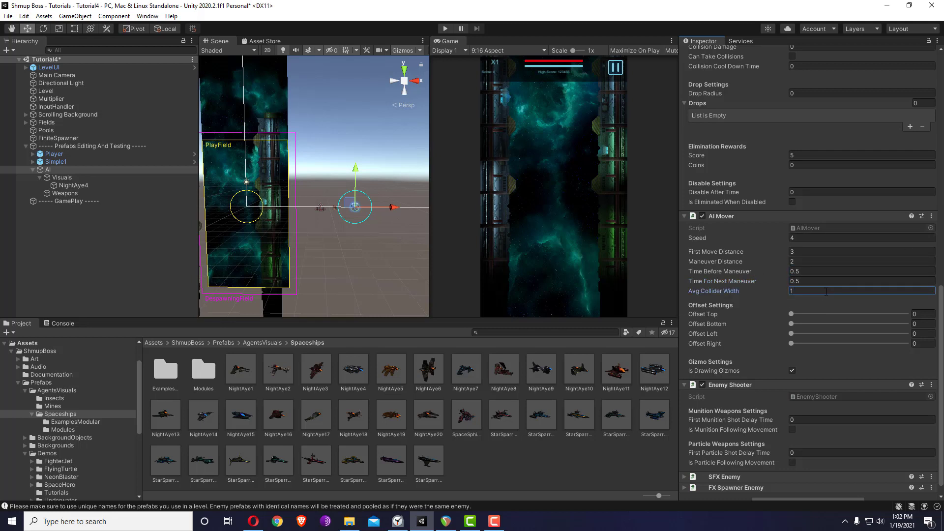
left_click_drag(738, 291, 730, 294)
left_click_drag(379, 169, 241, 169, "alt")
Step: Create a cube and stretch it tall along Y as a white pillar
left_click(87, 241)
right_click(87, 241)
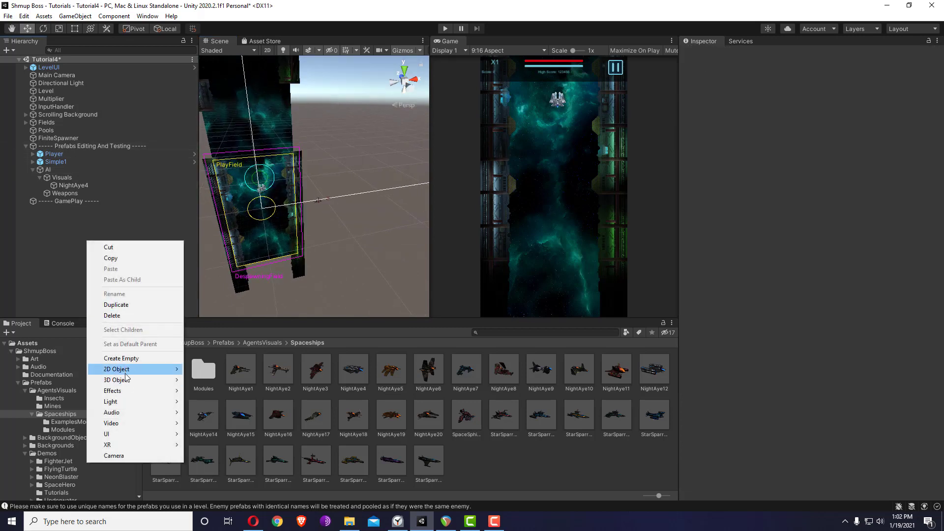
mouse_move(126, 382)
left_click(207, 380)
left_click_drag(324, 250, 282, 186, "alt")
key("r")
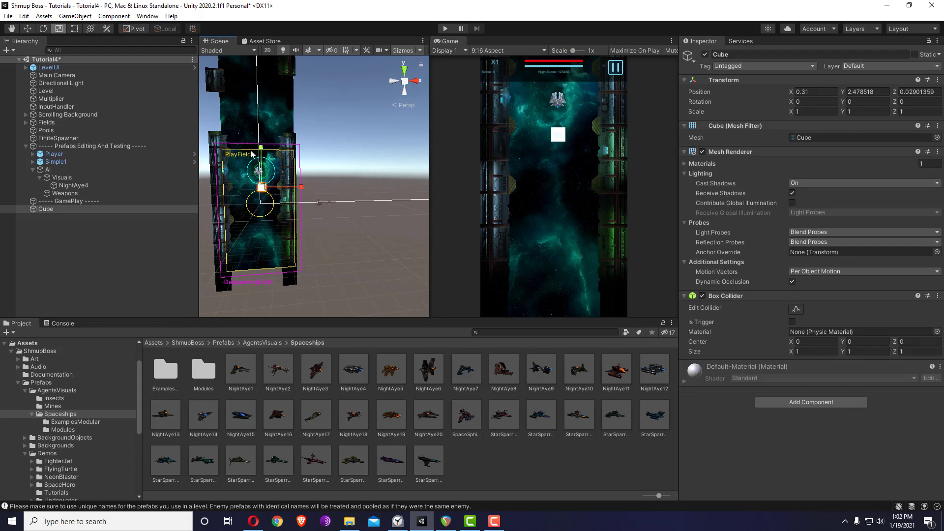
left_click_drag(261, 146, 262, 93)
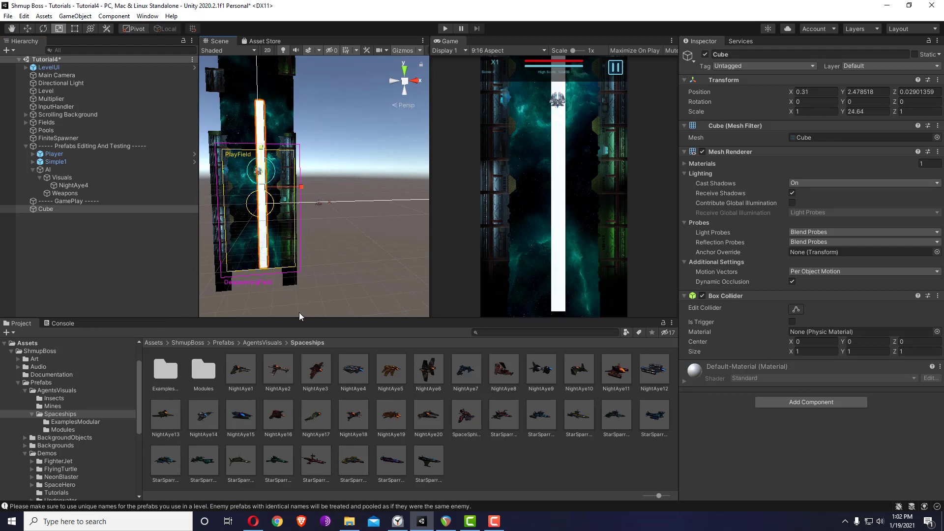
left_click_drag(315, 206, 323, 203, "alt")
key("w")
Step: Switch the Scene view to 2D and check the AI enemy's Avg Collider Width
left_click(107, 169)
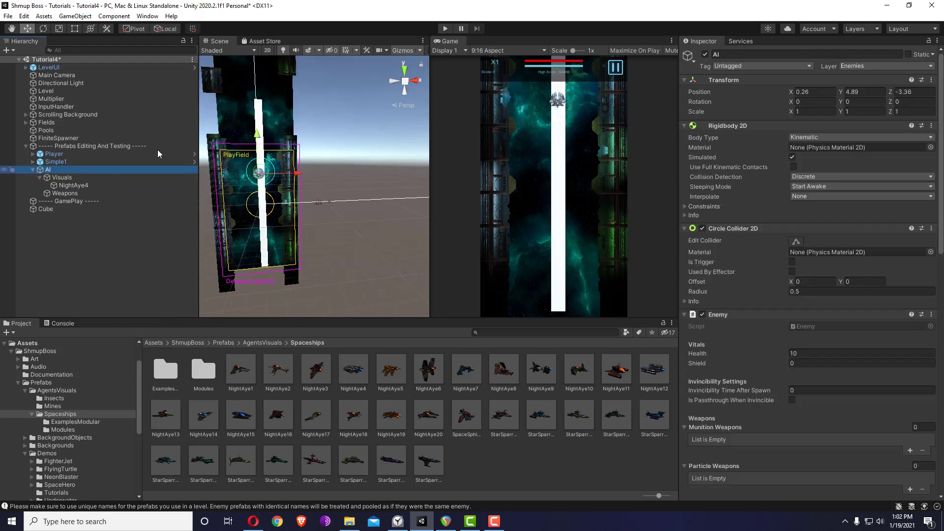
left_click(267, 50)
scroll(278, 187, "up", 5)
key("t")
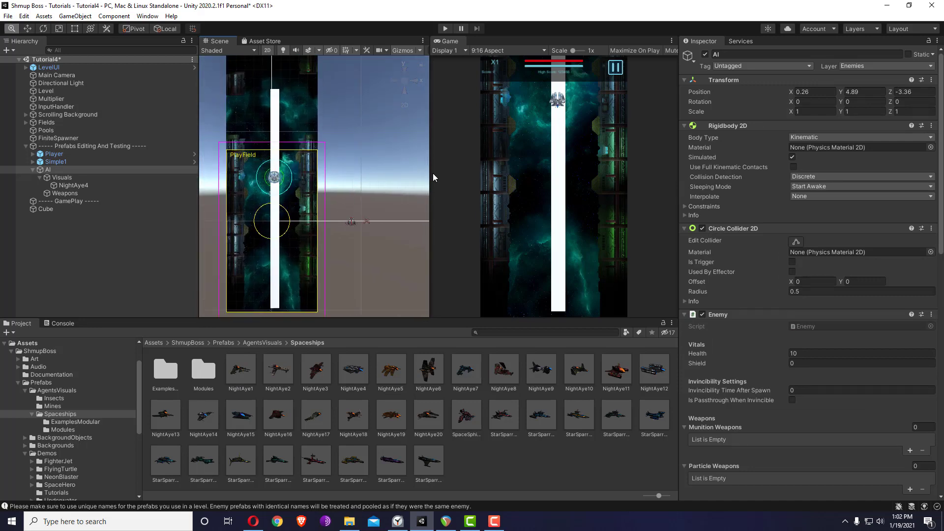
left_click(74, 162)
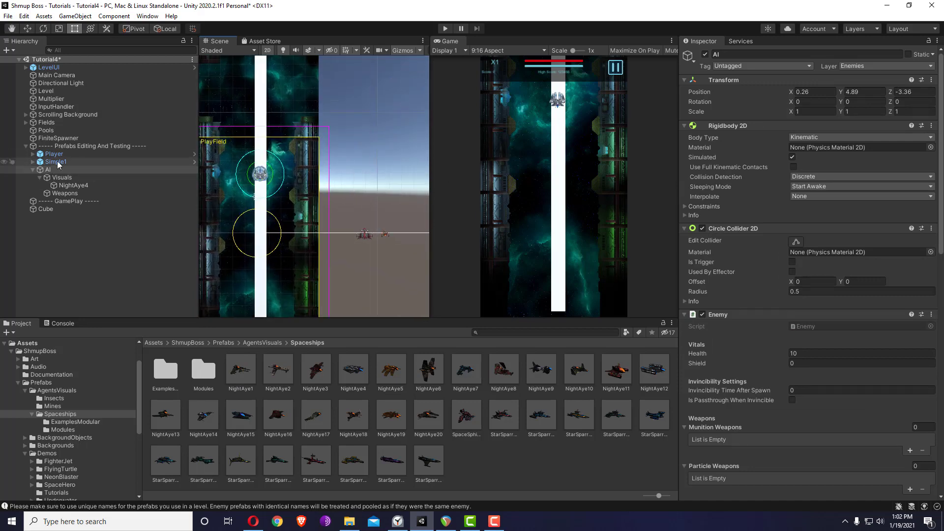
left_click(54, 169)
key("w")
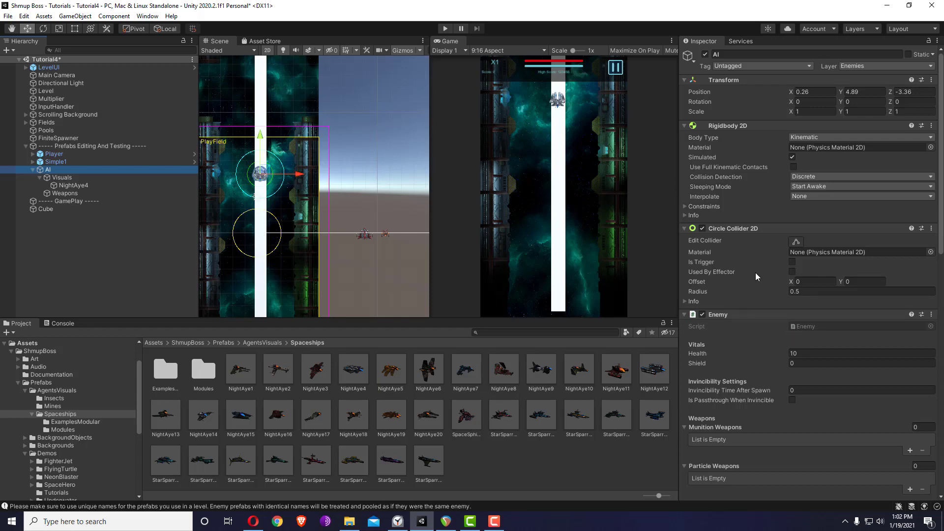
scroll(755, 273, "down", 3)
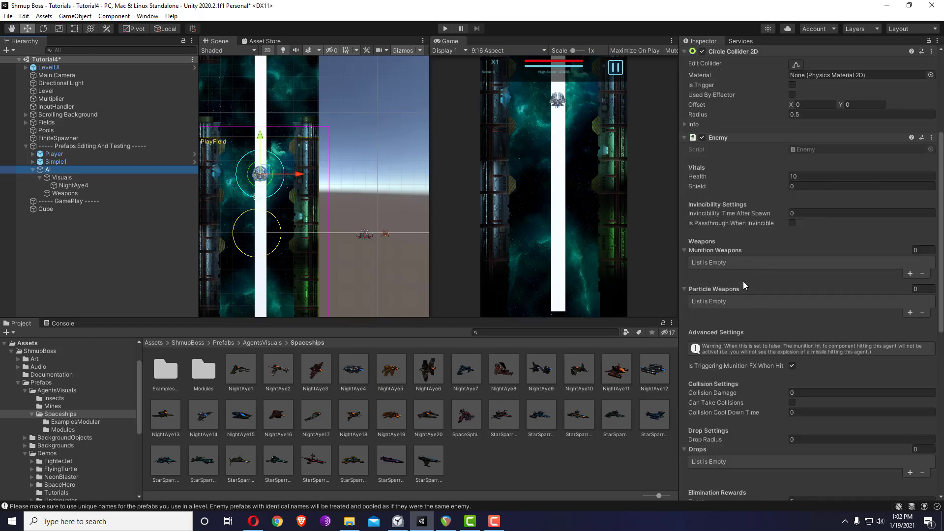
scroll(752, 265, "up", 3)
scroll(743, 264, "down", 8)
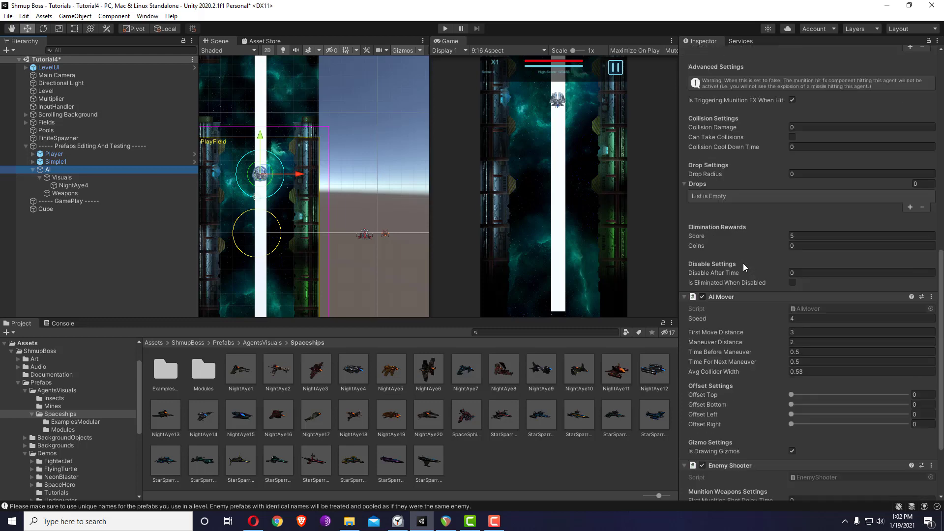
left_click(710, 371)
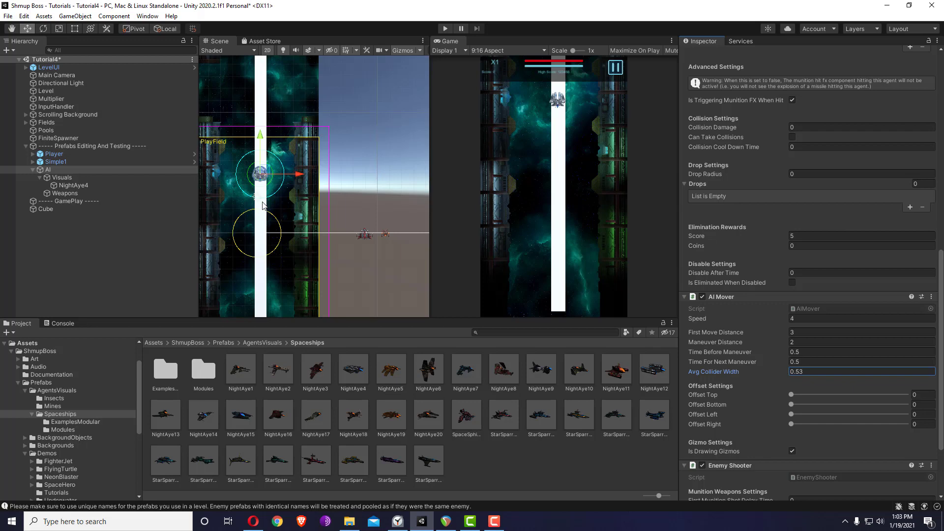
Step: Widen the pillar cube to X scale 1.775 and move the Player ship to X 8.93
left_click(263, 203)
key("r")
left_click_drag(299, 207, 327, 204)
key("w")
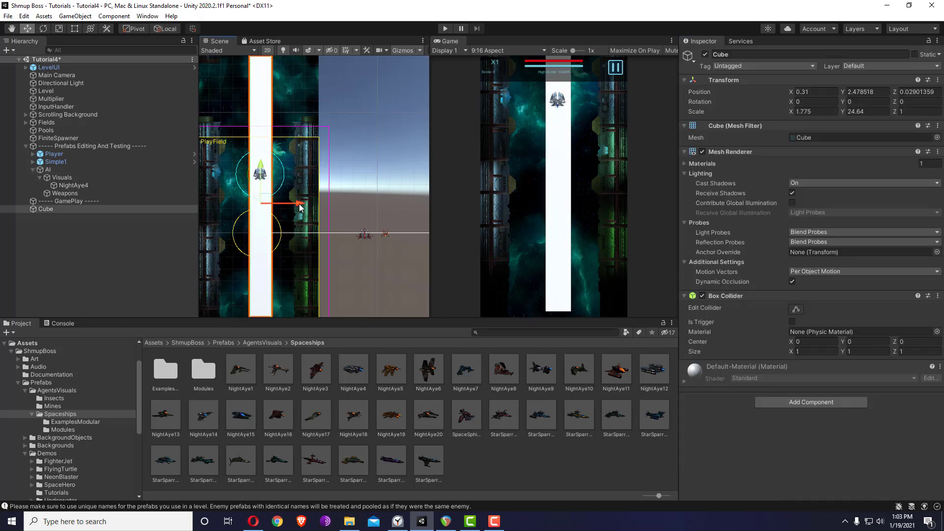
left_click(364, 239)
left_click_drag(370, 229, 274, 234)
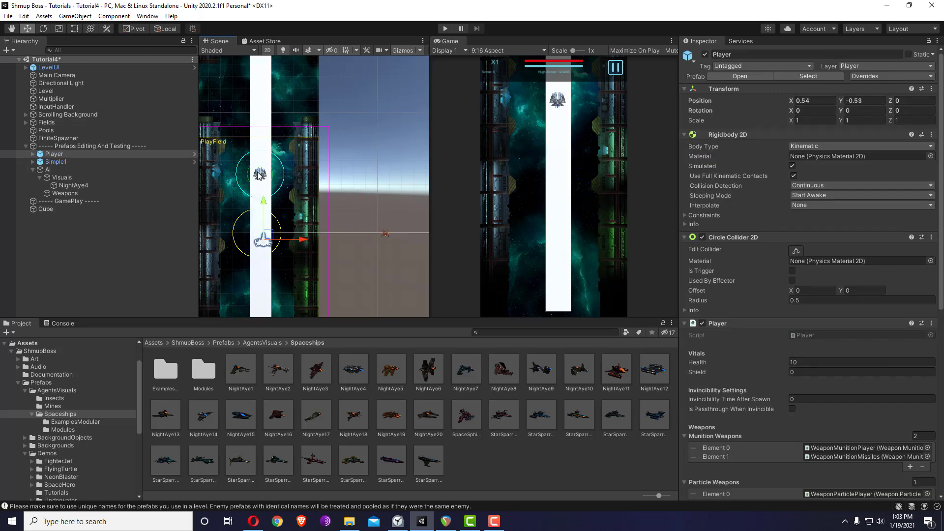
left_click_drag(264, 236, 366, 234)
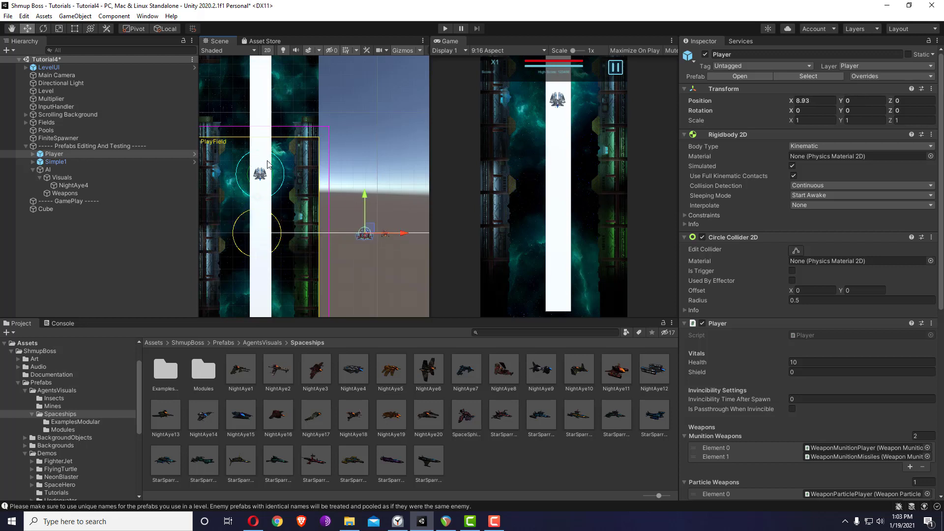
Step: Delete the pillar cube and move the AI right of the playfield at Z 0
left_click(260, 90)
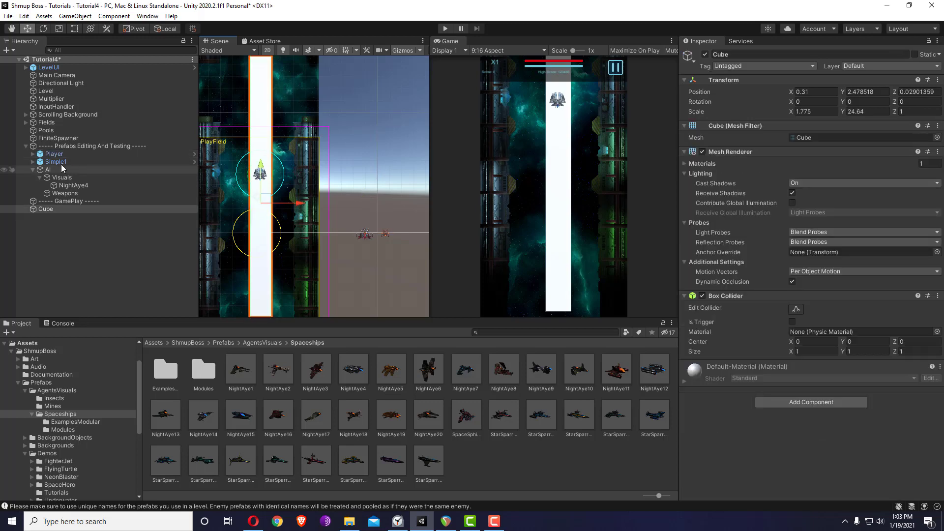
key("Delete")
left_click(276, 169)
left_click_drag(275, 169, 426, 231)
left_click(903, 92)
type("0")
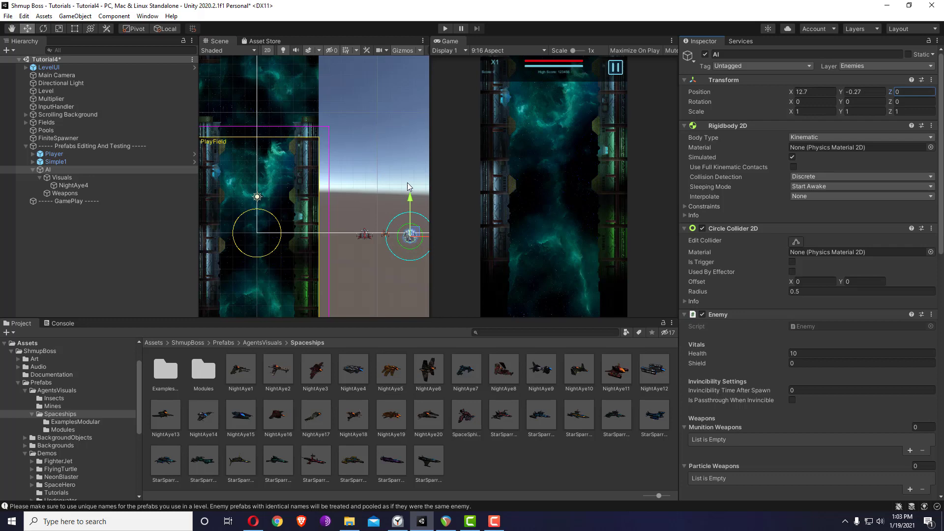
Step: Set First Move Distance to 4 and raise the AI Mover Offset values above zero
scroll(761, 344, "down", 10)
scroll(787, 339, "down", 6)
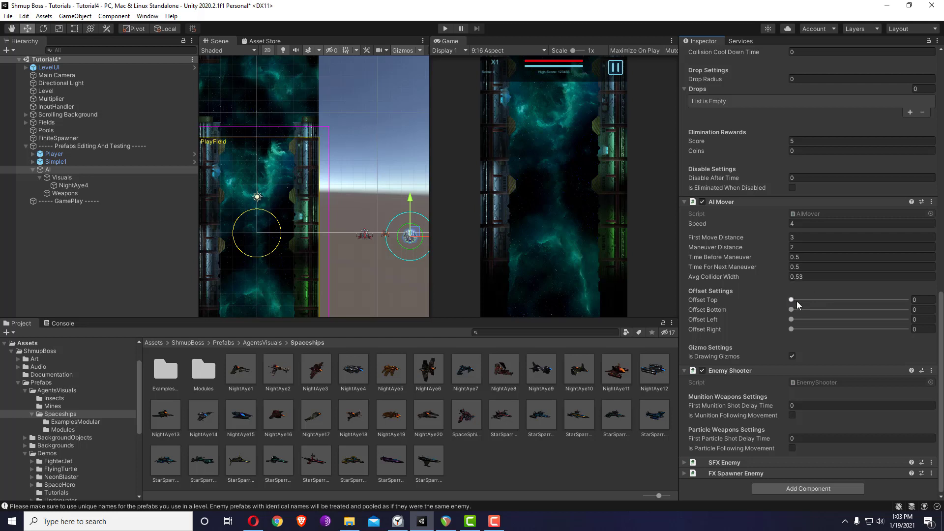
left_click(802, 236)
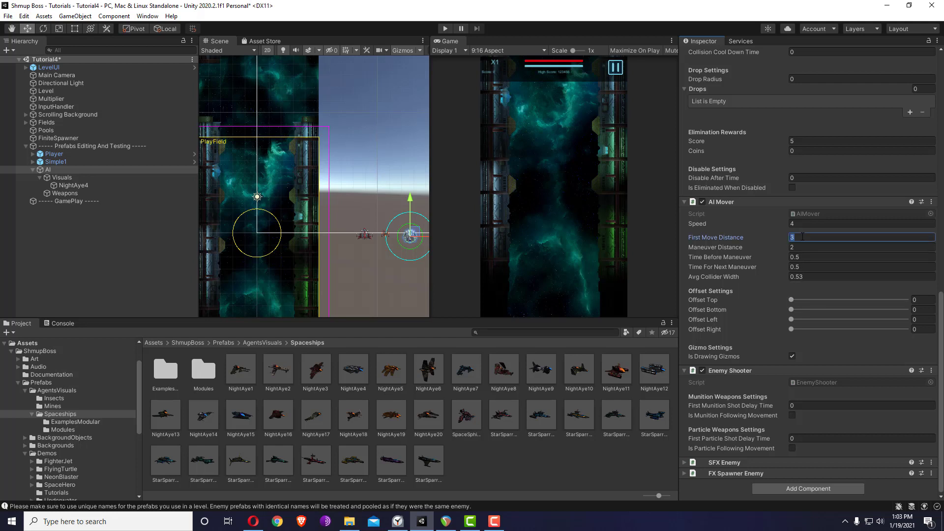
type("4")
left_click_drag(791, 300, 800, 302)
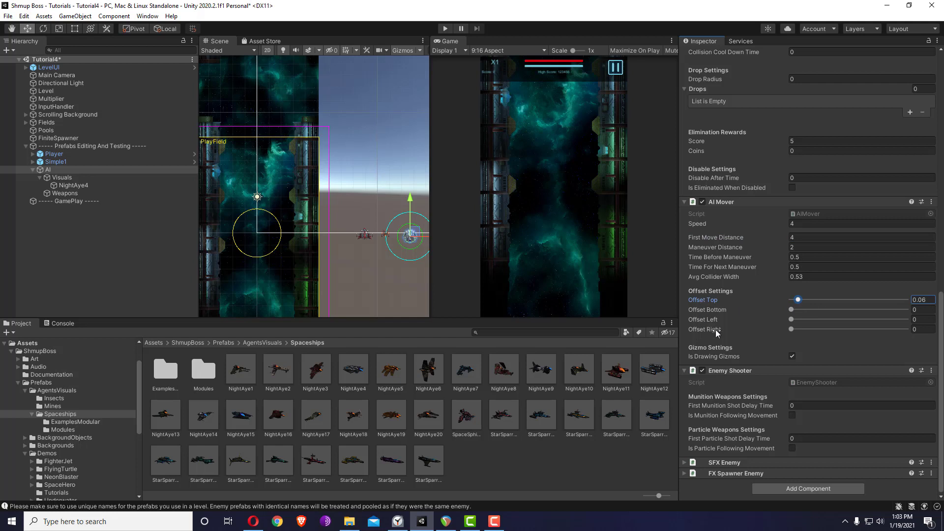
middle_click_drag(284, 238, 307, 211)
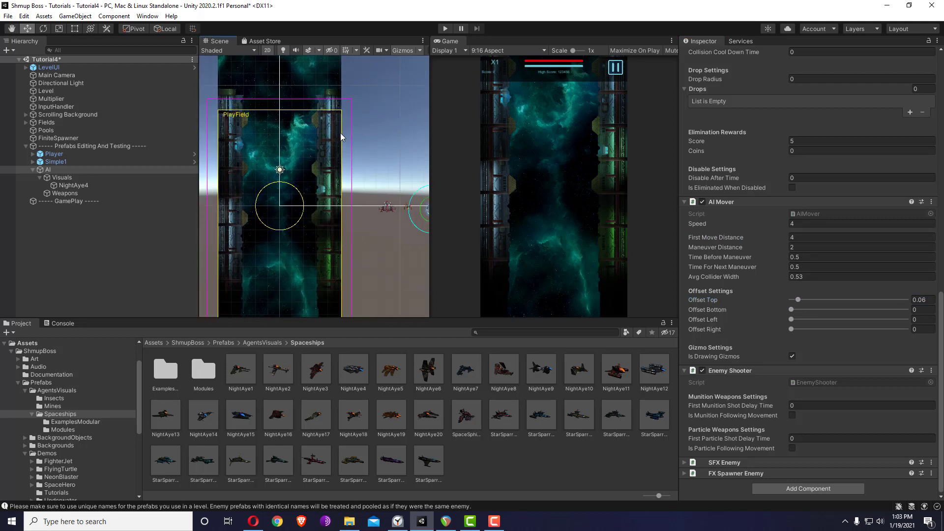
left_click_drag(792, 311, 819, 312)
Step: Save the AI object as a prefab in the Demos/Tutorials folder
left_click(32, 170)
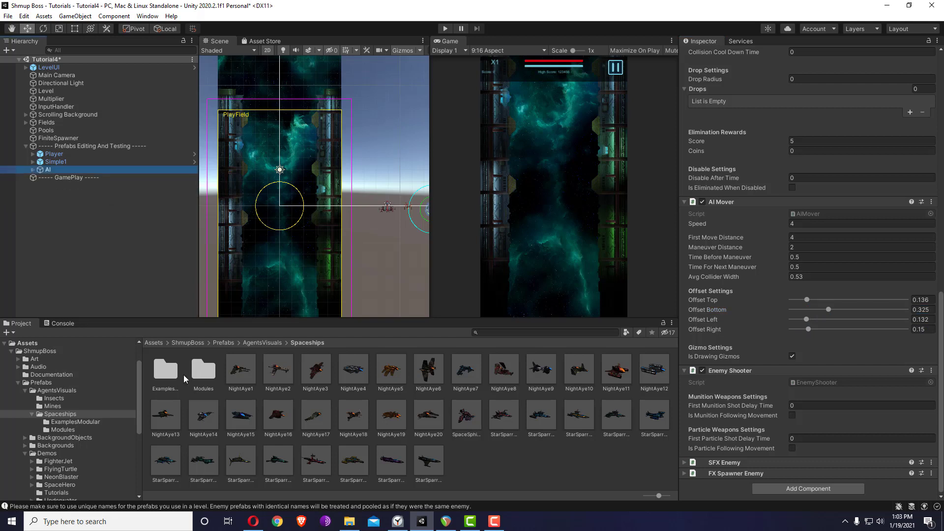
scroll(87, 426, "down", 5)
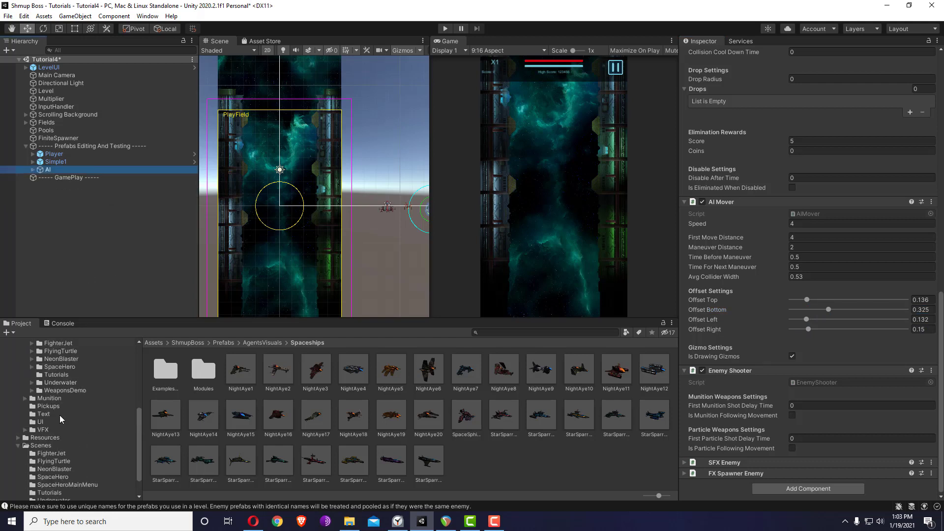
scroll(63, 418, "up", 3)
left_click(56, 434)
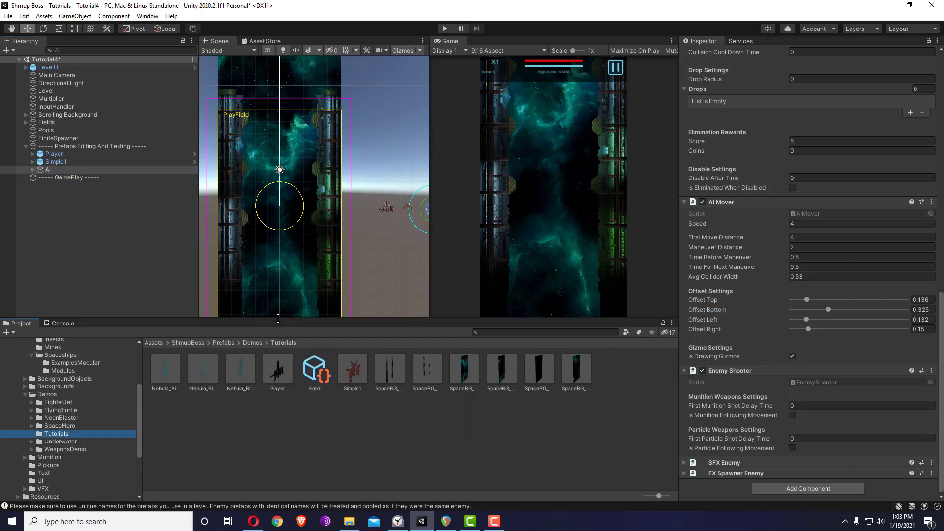
left_click_drag(48, 169, 569, 434)
Step: Create a new Side Spawnable Wave asset named SideAI in Tutorials
left_click(386, 433)
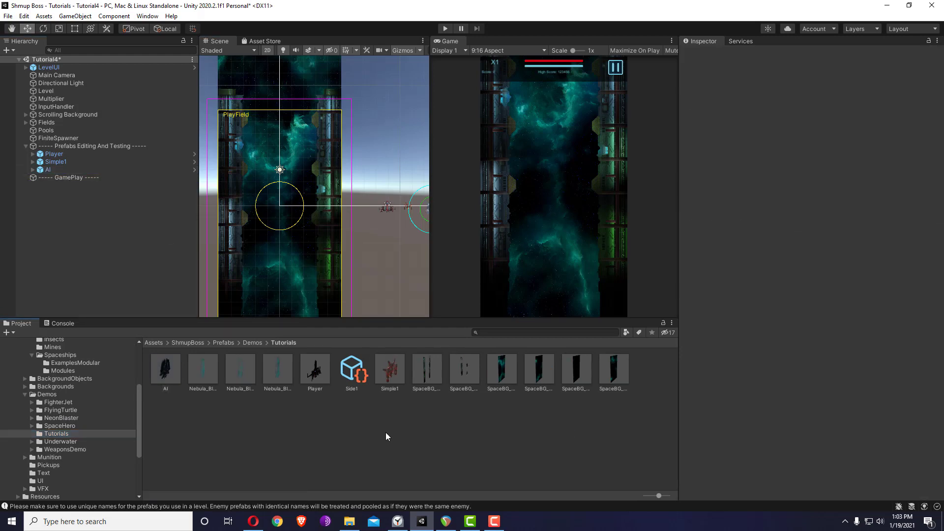
right_click(373, 431)
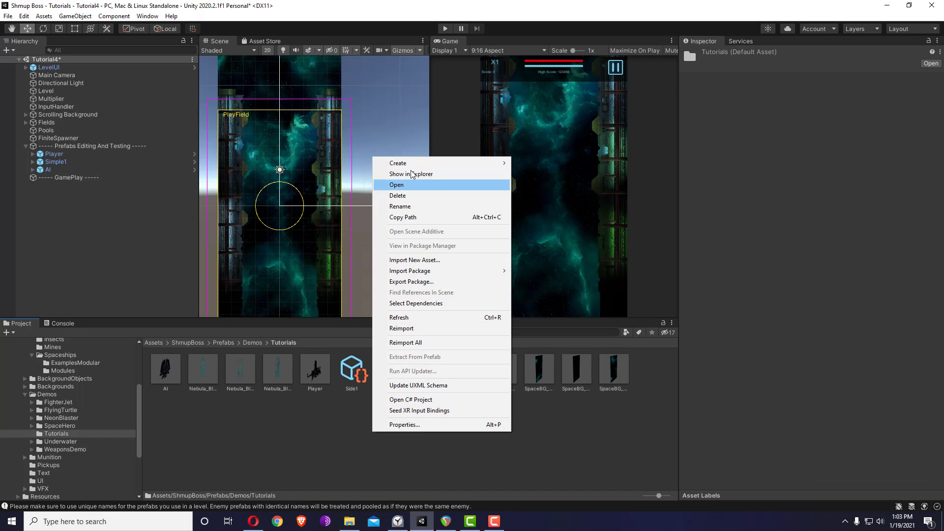
mouse_move(417, 163)
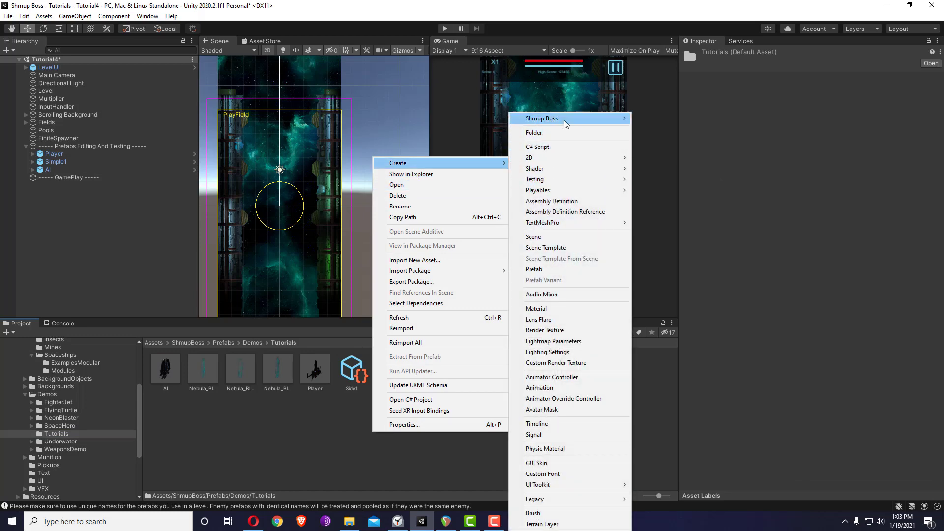
mouse_move(565, 119)
mouse_move(658, 119)
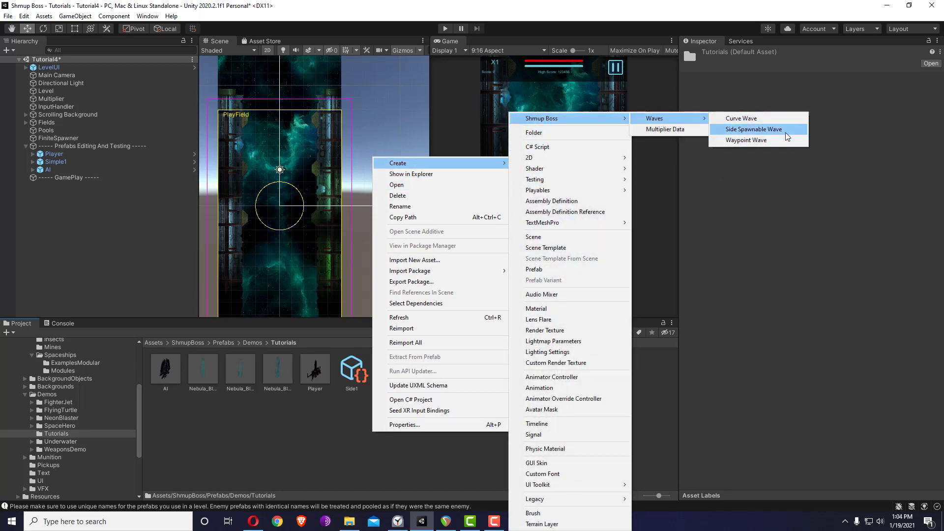
left_click(784, 129)
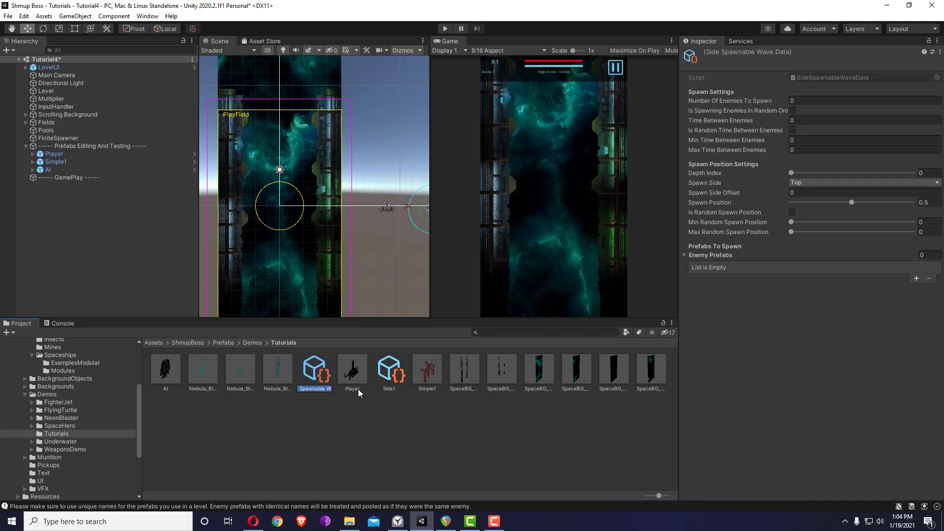
type("Side")
type("AI")
key("Return")
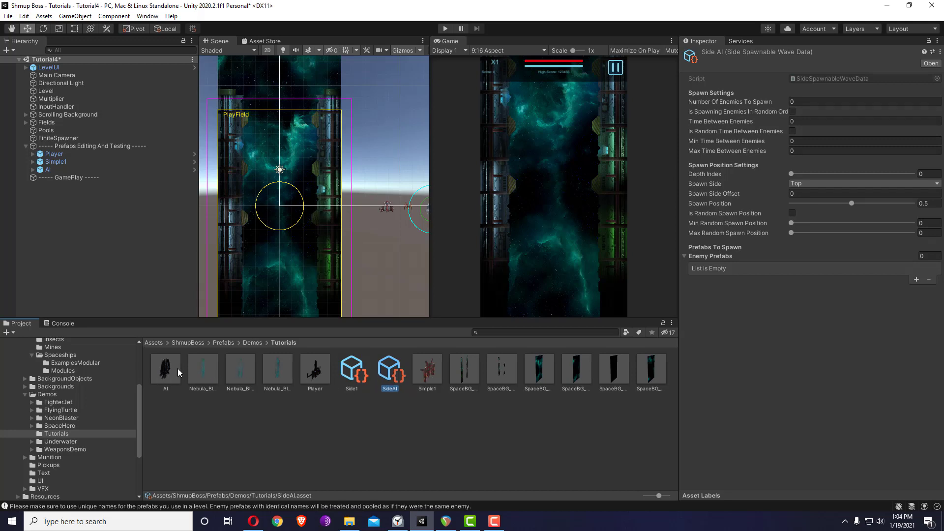
Step: Make SideAI spawn 1 AI prefab enemy with Depth Index 41
left_click_drag(178, 372, 723, 264)
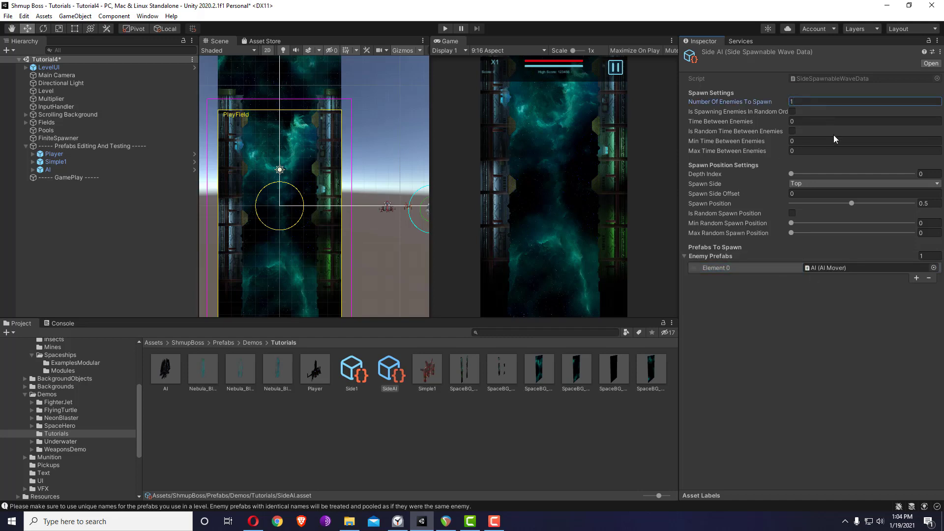
left_click(873, 174)
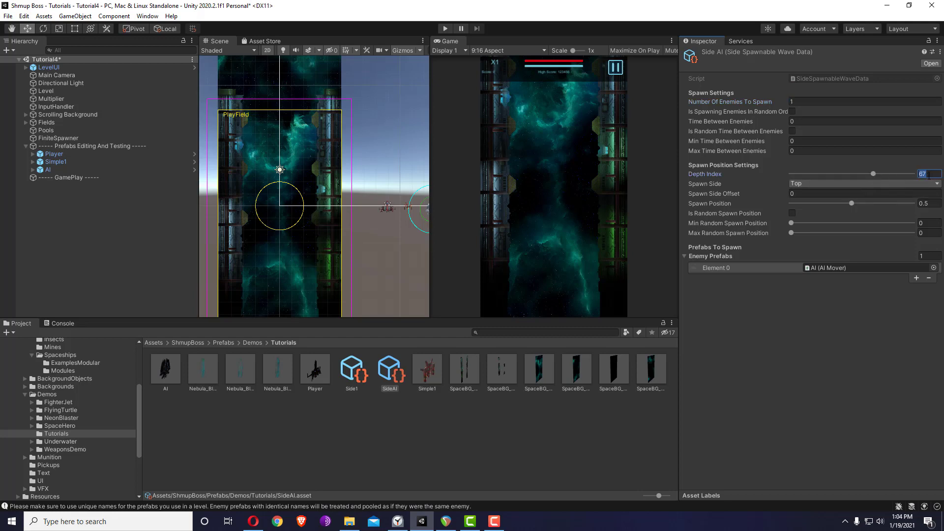
type("41")
Step: Make SideAI the FiniteSpawner's first wave, running 20 s before Side1
left_click(58, 138)
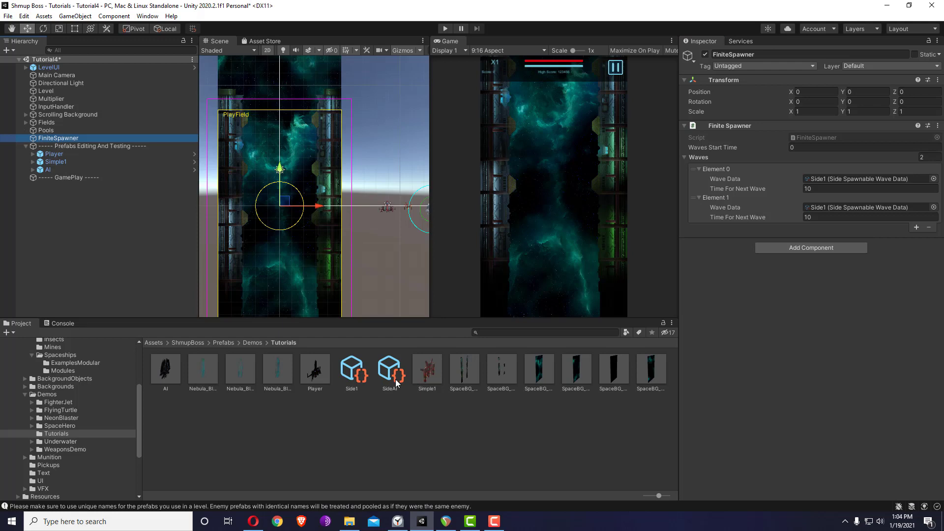
left_click_drag(386, 377, 825, 179)
left_click(826, 189)
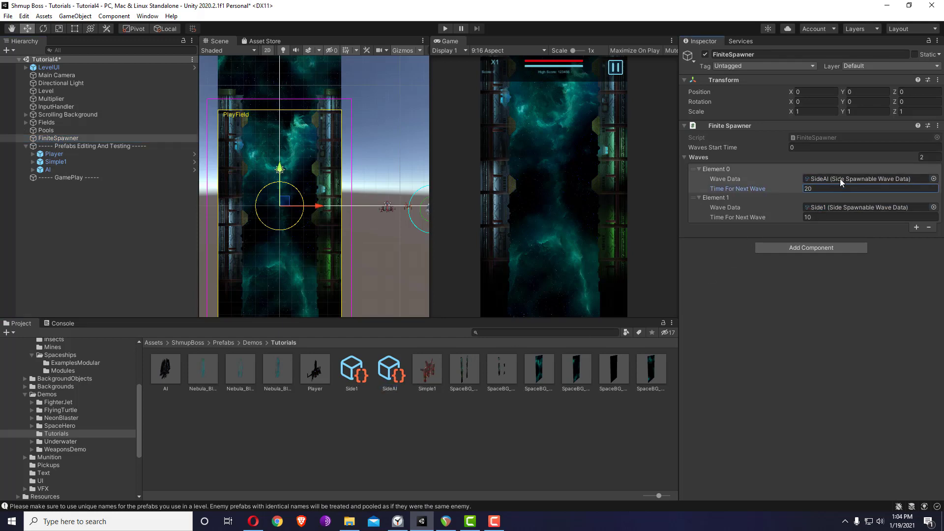
Step: Save the scene as Tutorial5 in Assets/ShmupBoss/Scenes/Tutorials
left_click(8, 16)
left_click(25, 65)
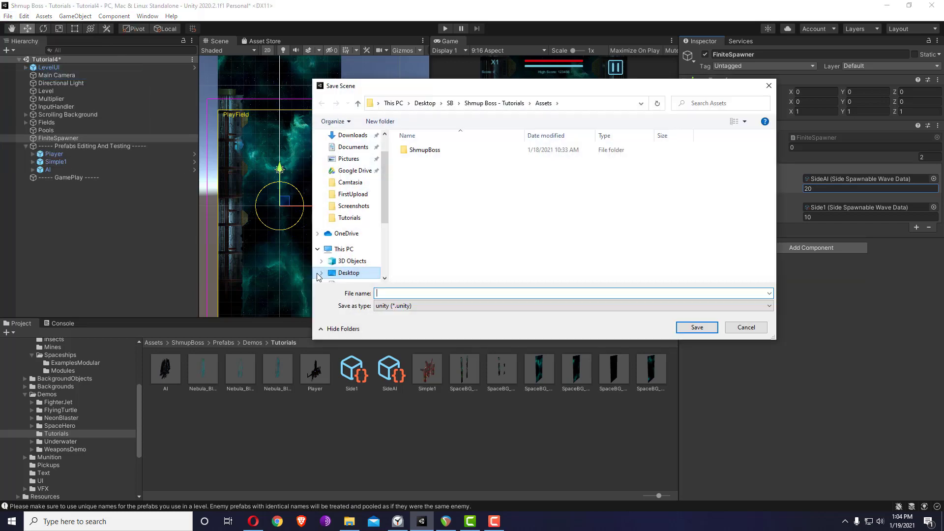
double_click(425, 150)
double_click(428, 202)
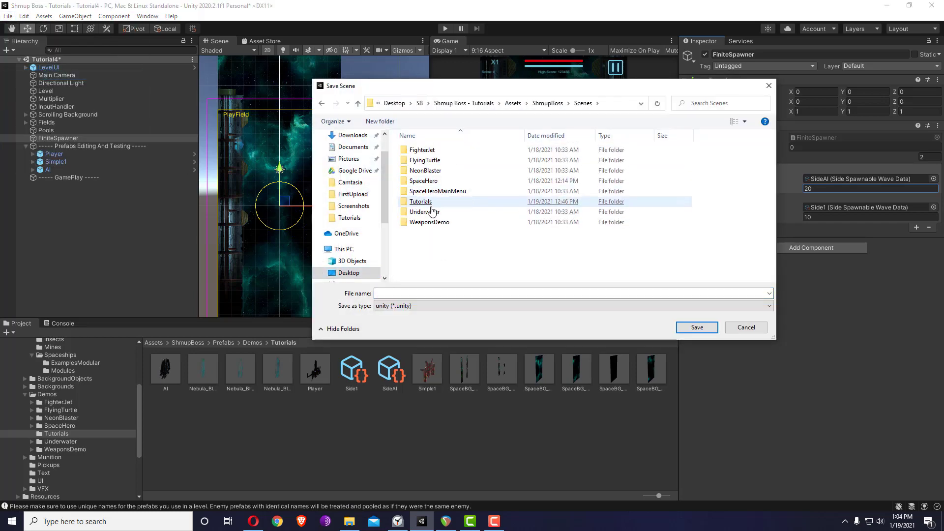
left_click(436, 183)
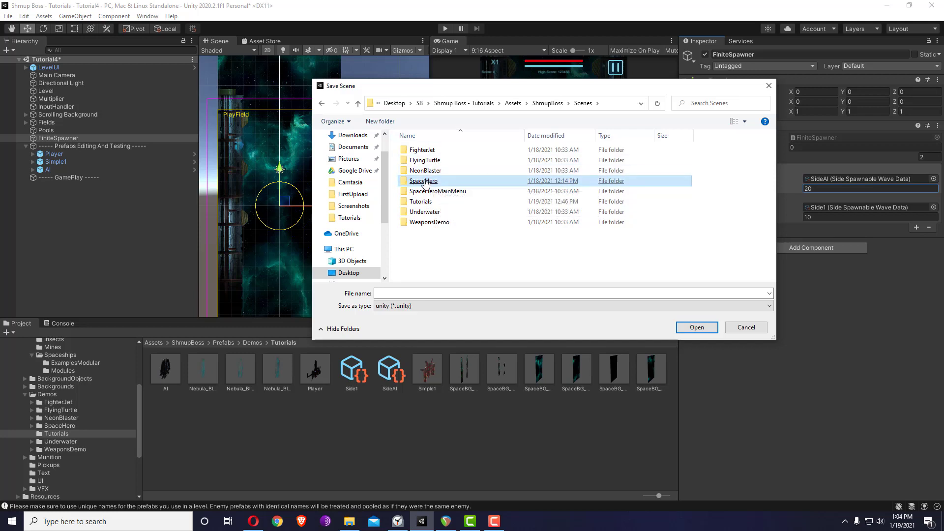
double_click(427, 202)
left_click(436, 186)
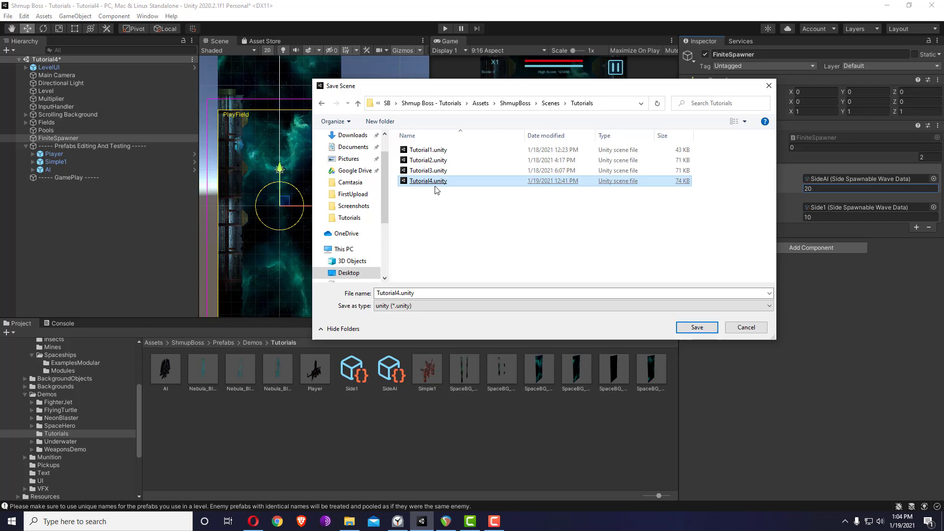
double_click(394, 294)
type("Tutorial5")
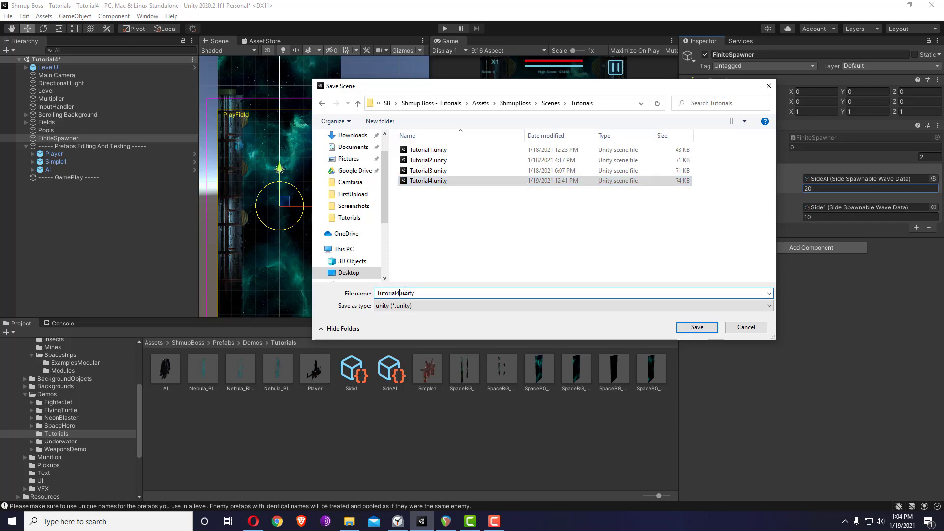
key("Return")
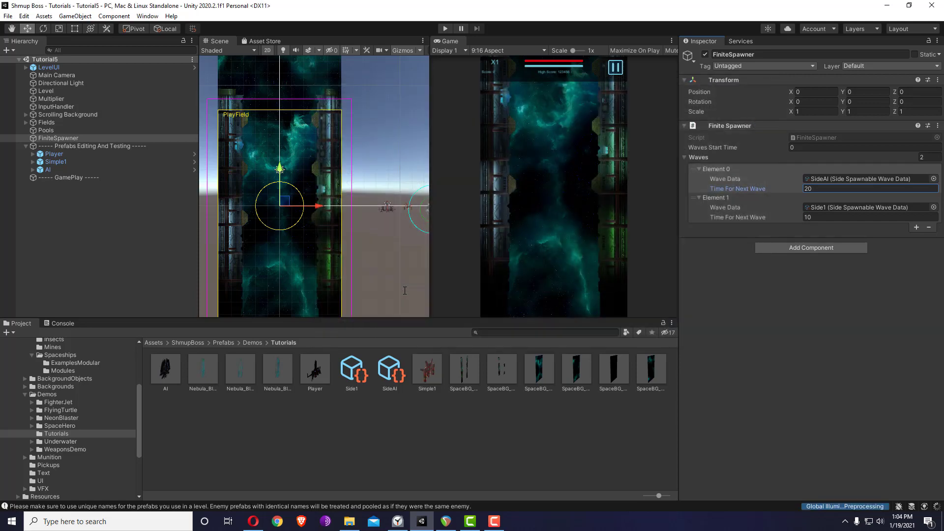
Step: Play-test Tutorial5 to watch the AI enemy spawn, then stop and deselect everything
left_click(443, 31)
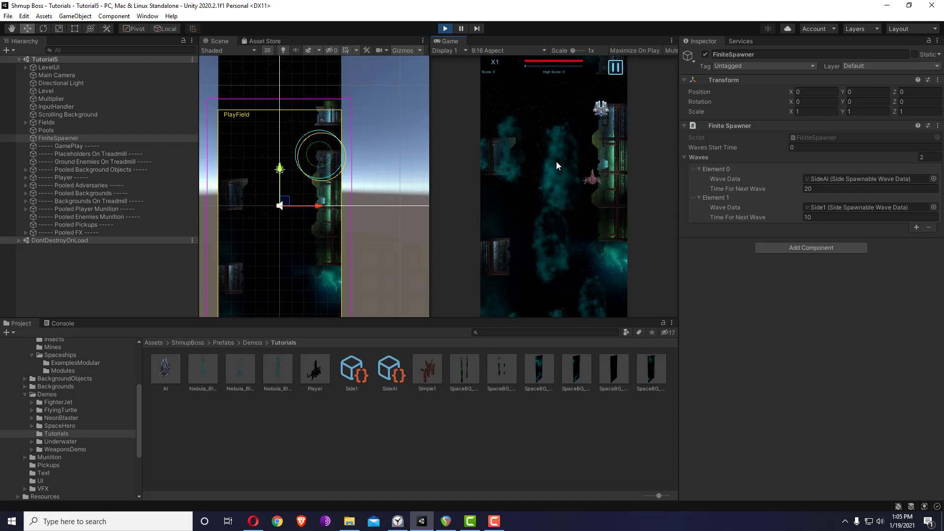
left_click(446, 29)
left_click(133, 242)
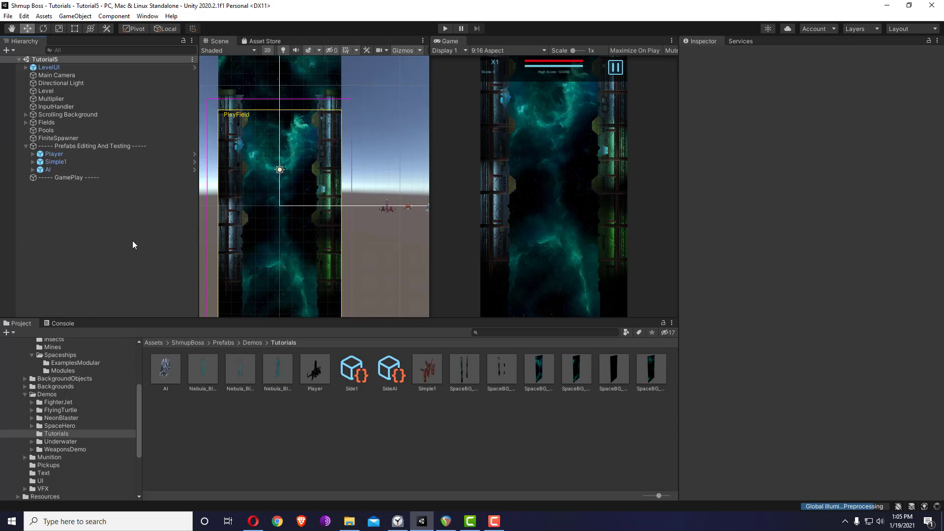
Step: Create a Mine enemy with the Shmup Boss Agents 'Create Enemy Mine Template' command
left_click(24, 15)
mouse_move(101, 365)
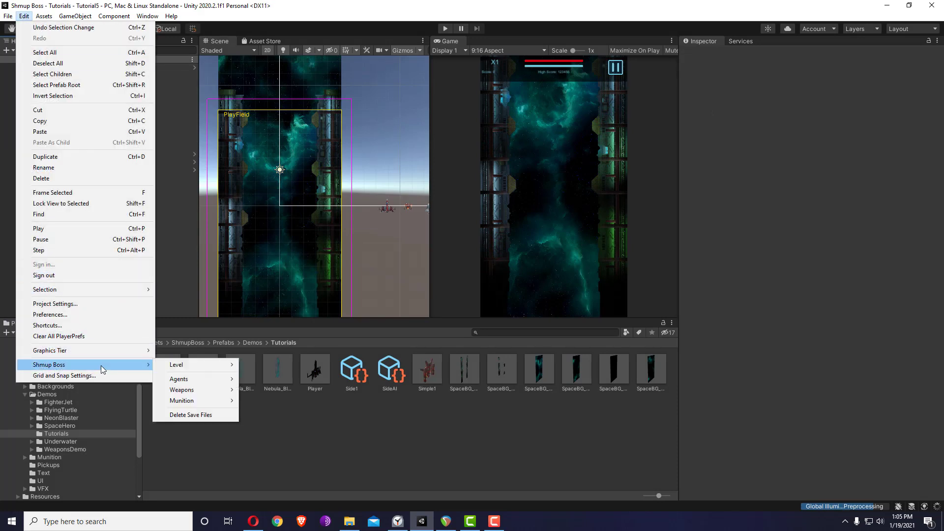
mouse_move(190, 381)
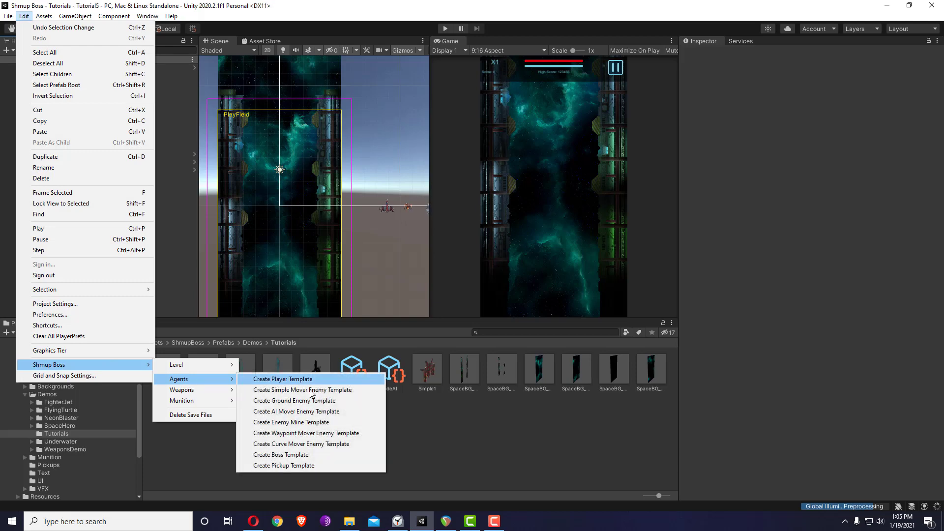
left_click(294, 422)
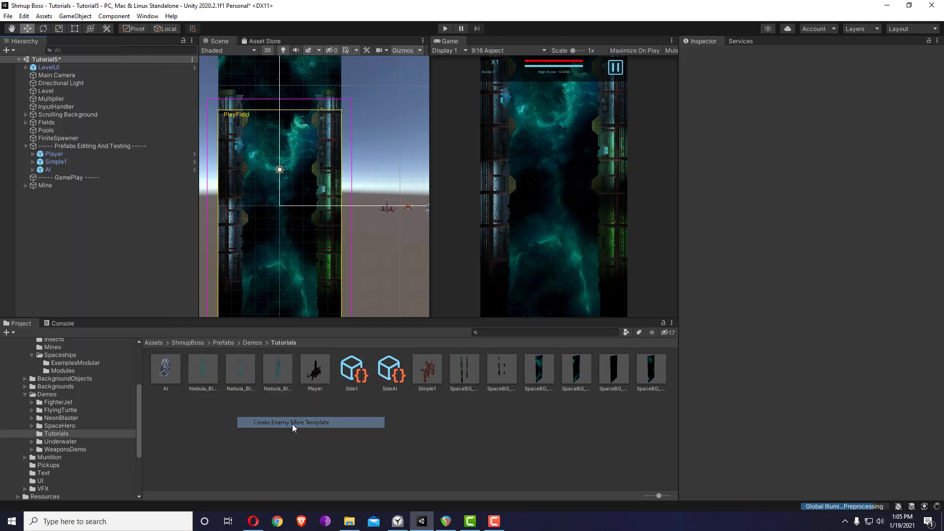
scroll(779, 335, "down", 10)
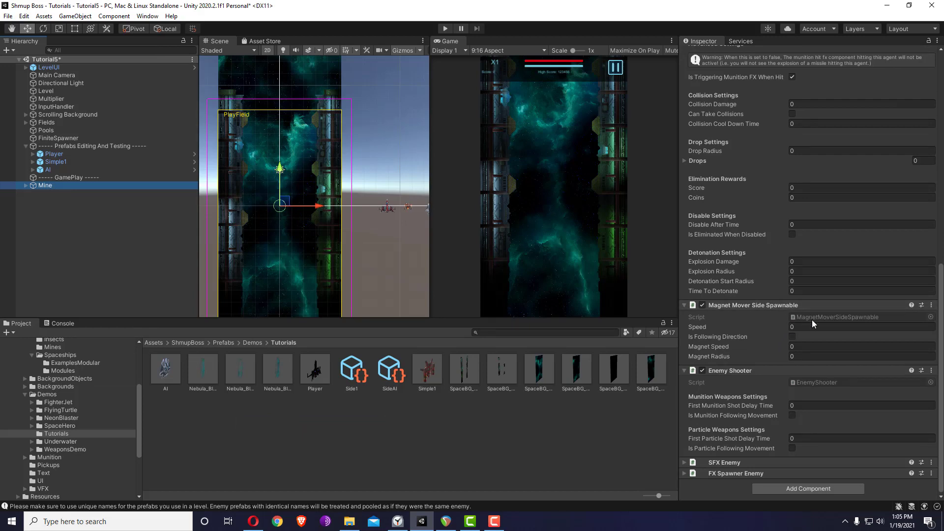
Step: Check the wave-types diagram, then review the Mine's Detonator, Magnet Mover and Shooter components
left_click(253, 521)
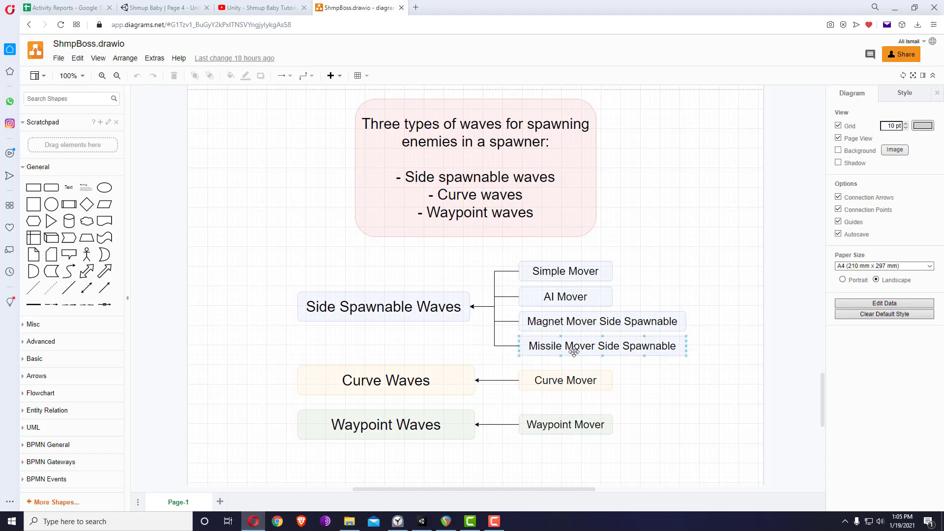
key("alt+Tab")
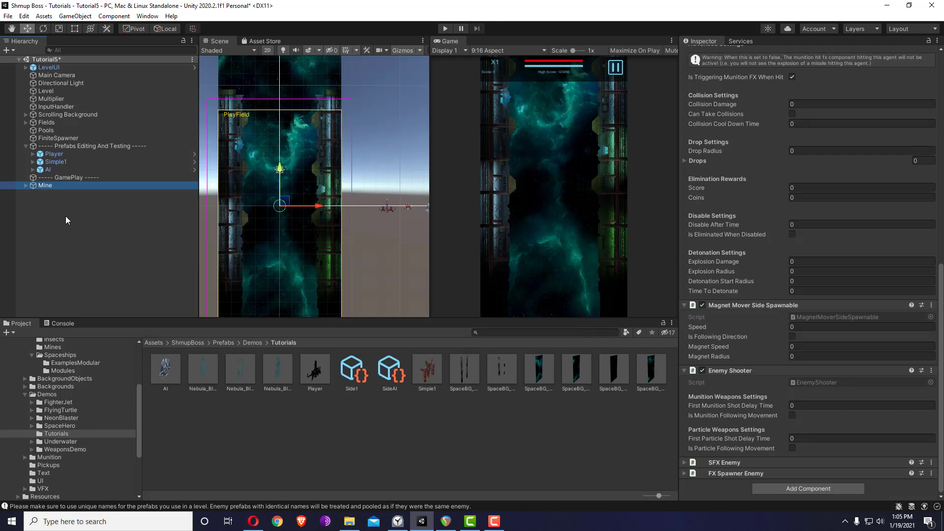
left_click(46, 186)
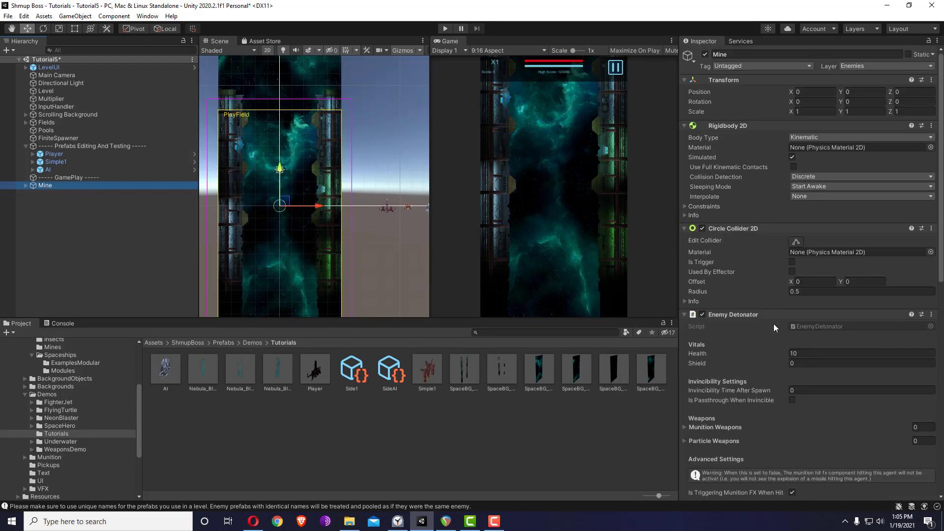
scroll(774, 320, "down", 5)
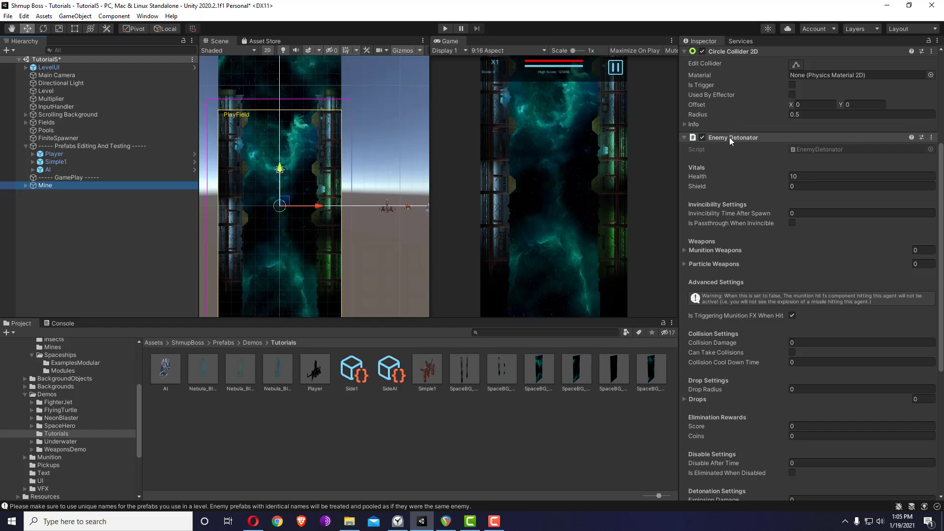
scroll(763, 293, "down", 6)
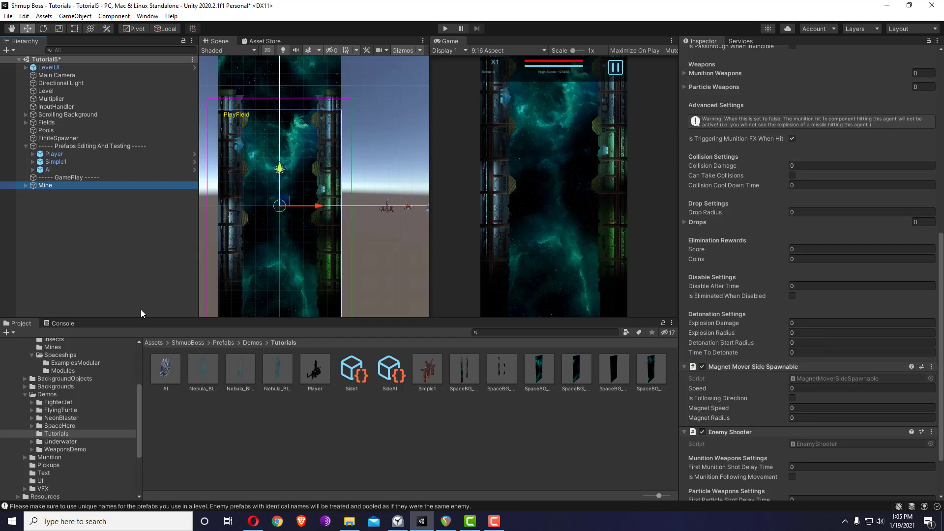
scroll(85, 409, "up", 4)
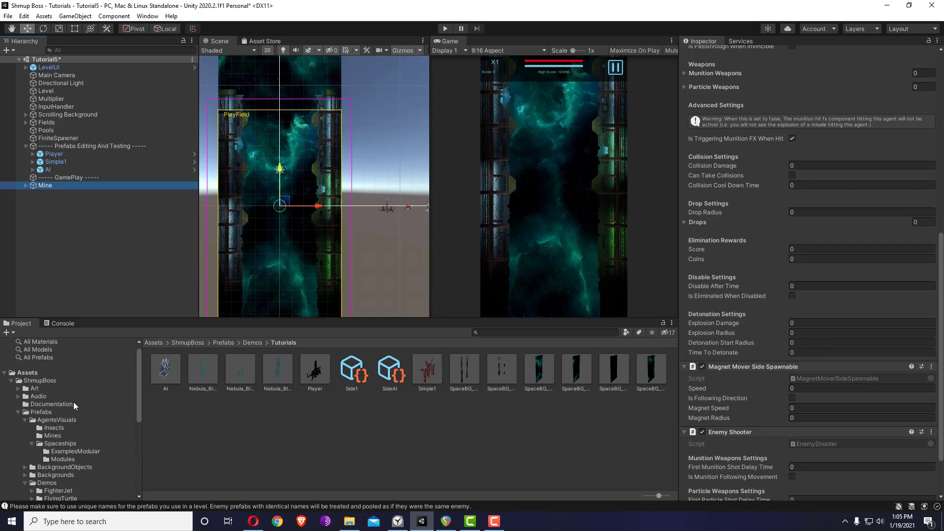
Step: Place a fully unpacked Mine Sample 1 model under the Mine's Visuals
left_click(53, 435)
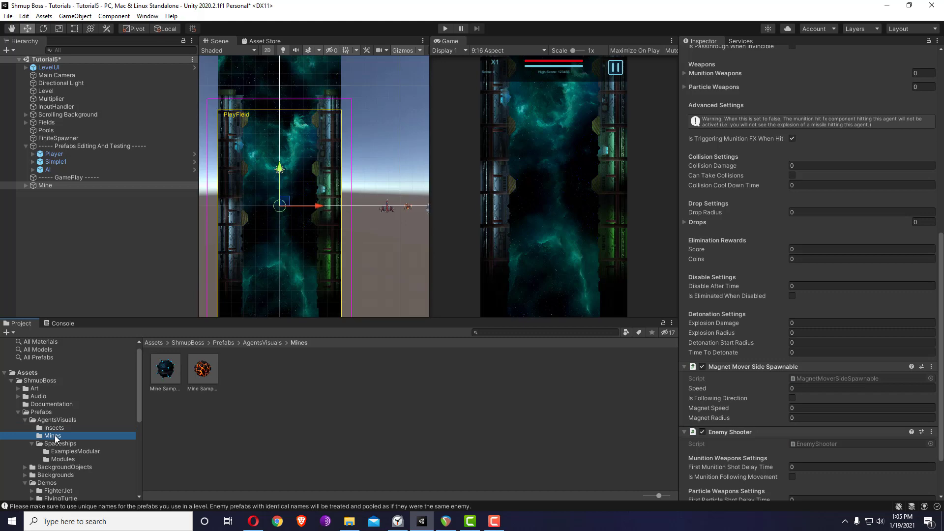
left_click_drag(170, 371, 46, 188)
right_click(58, 209)
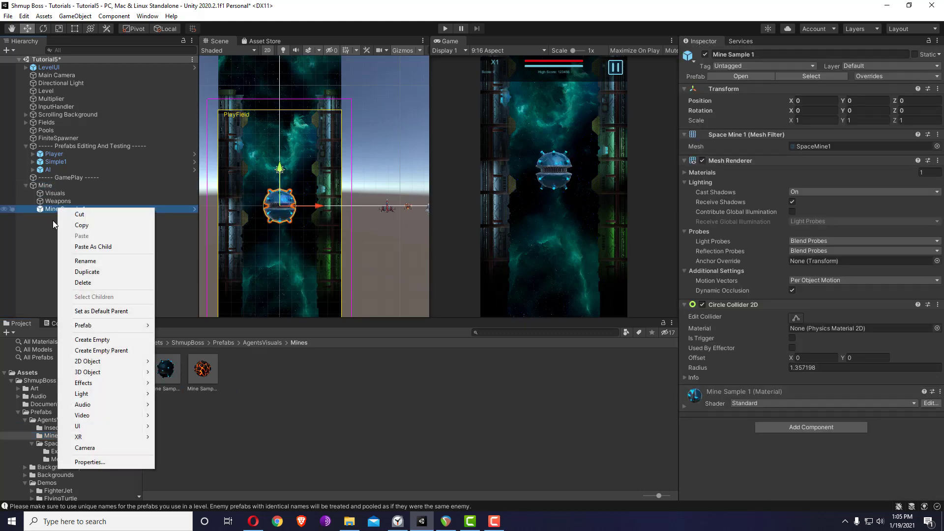
mouse_move(116, 326)
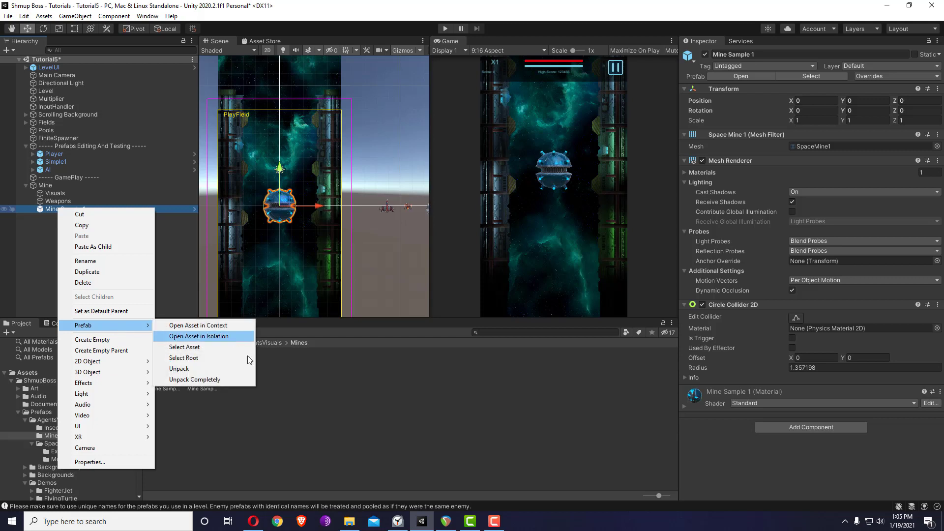
left_click(229, 385)
left_click_drag(63, 211, 60, 193)
Step: Scale Mine Sample 1 to 0.2 on X, Y and Z
left_click(816, 111)
type("0.2")
key("Tab")
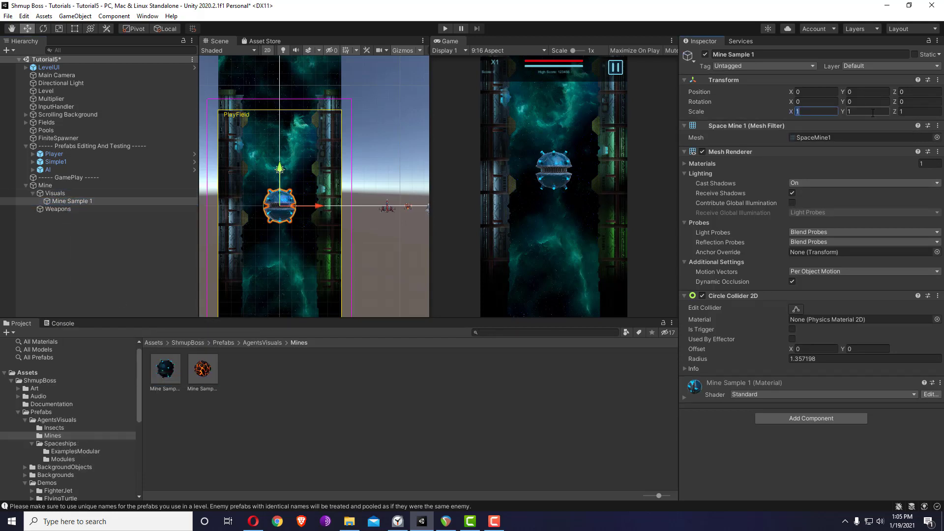
type("0.2")
left_click(919, 112)
type("0.2")
key("Return")
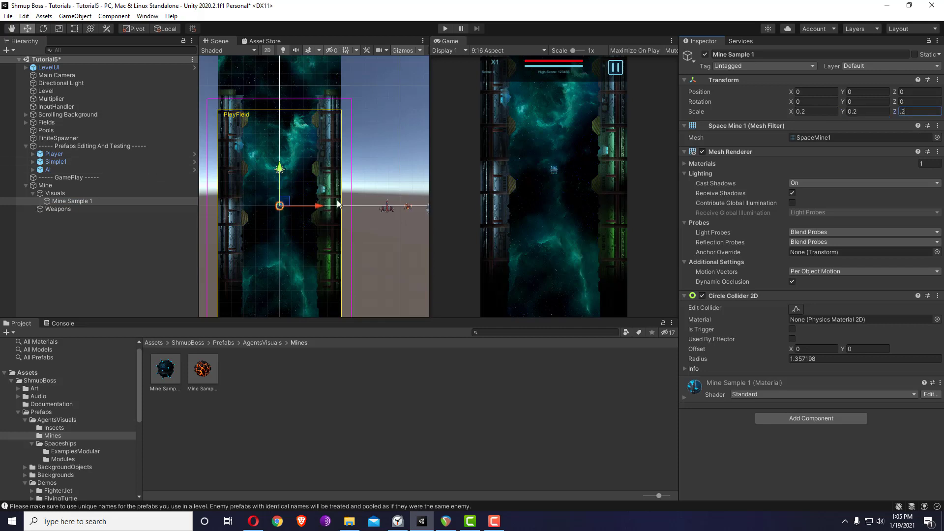
Step: Move the Mine off the play field to X 14.16 and shrink its collider radius to 0.31
middle_click_drag(340, 209, 291, 211)
left_click(73, 185)
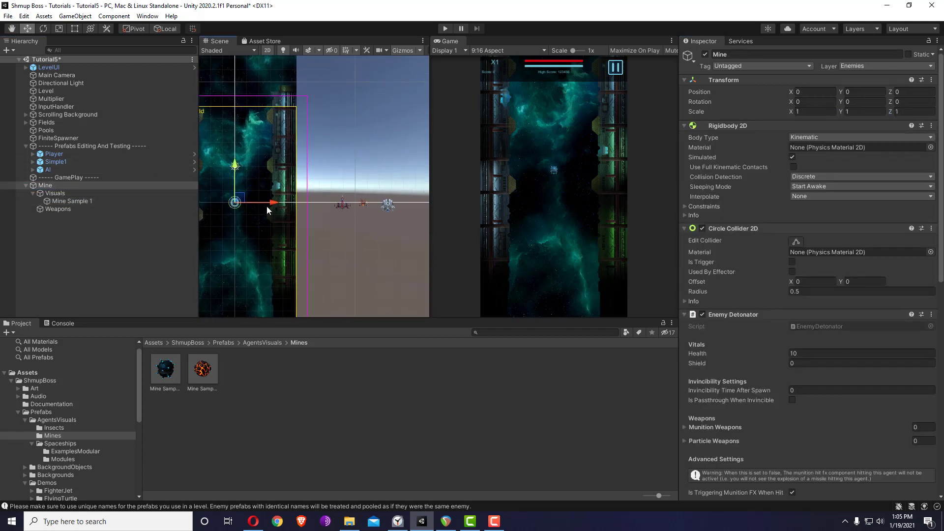
left_click_drag(267, 202, 437, 199)
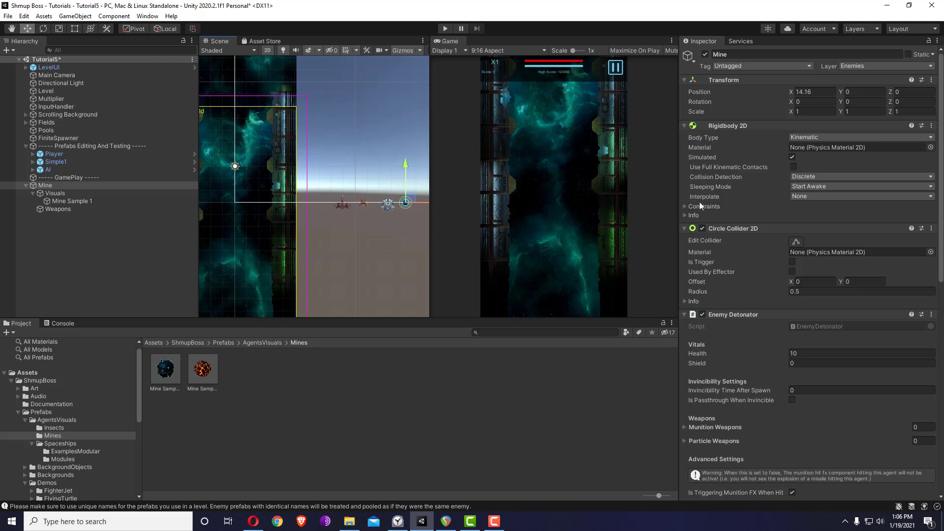
left_click_drag(698, 291, 694, 296)
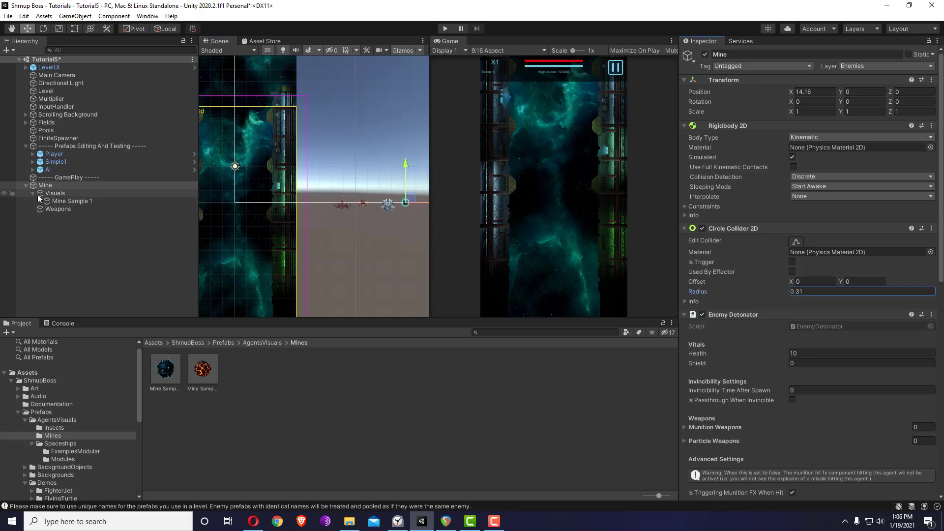
scroll(836, 344, "down", 10)
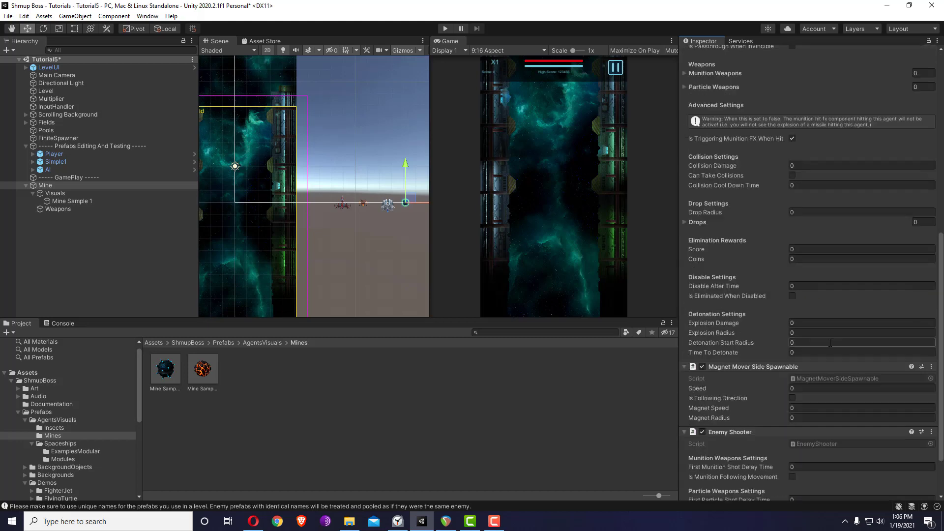
middle_click_drag(393, 207, 566, 239)
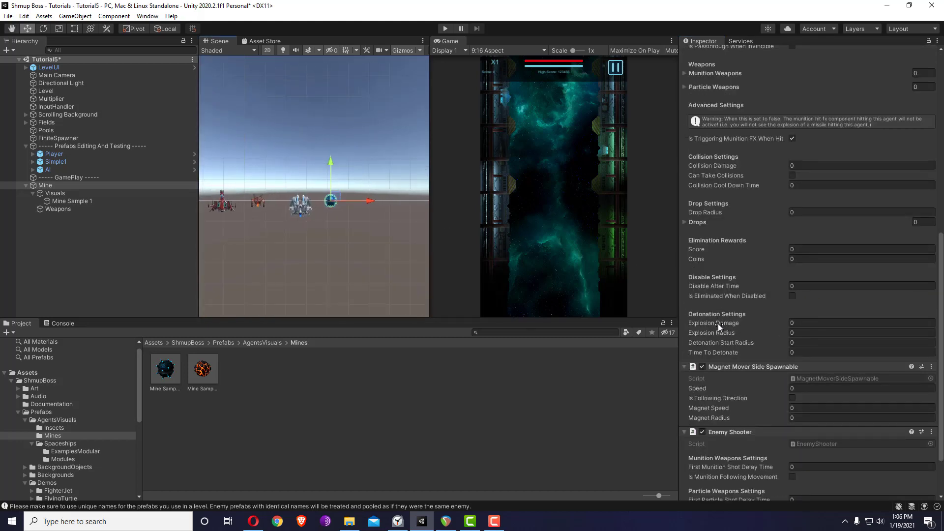
Step: Set Explosion Damage 50, Explosion Radius 2.25, Detonation Start Radius 1.68 and Time To Detonate 2
left_click(799, 322)
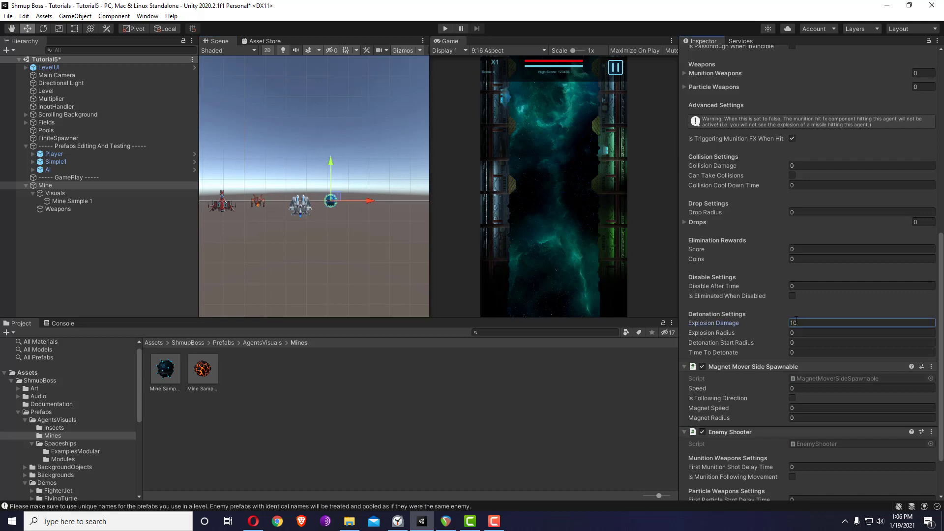
type("10")
key("Return")
type("20")
type("50")
left_click_drag(700, 334, 743, 332)
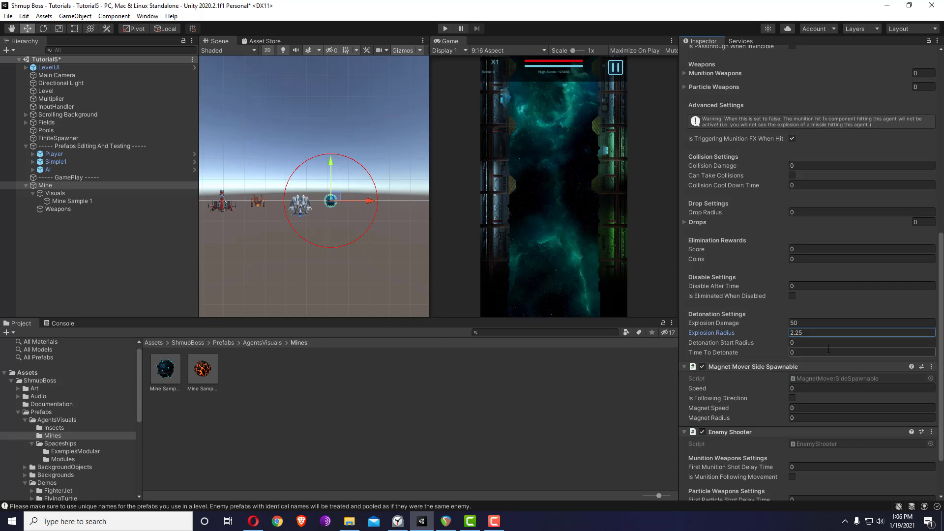
left_click_drag(704, 339, 734, 342)
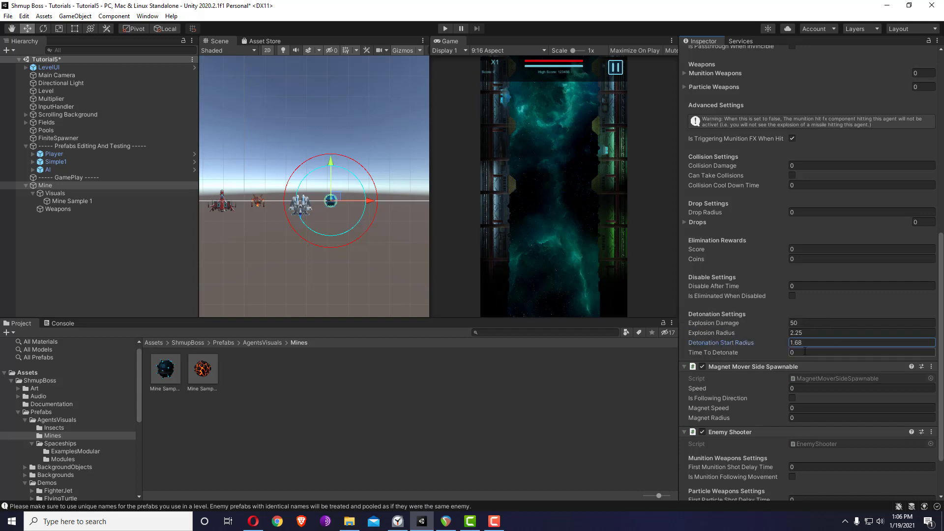
left_click(803, 352)
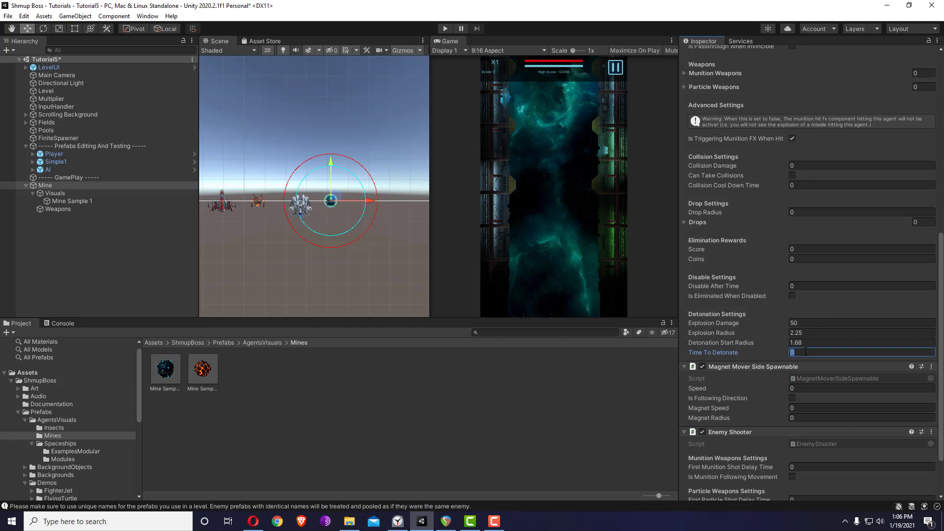
type("2")
key("Return")
scroll(756, 323, "down", 3)
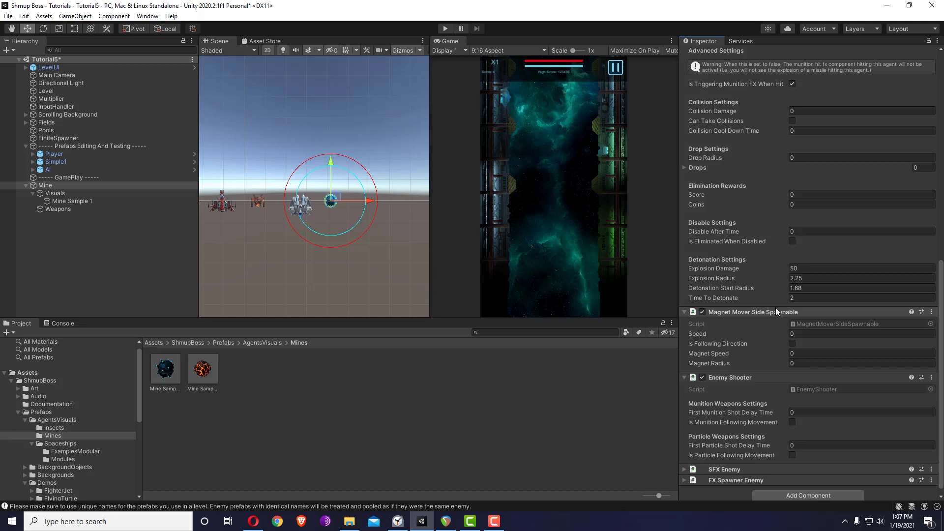
Step: Give the magnet mover Speed 2, Magnet Speed 5, Magnet Radius 2.59, and group Mine under Prefabs Editing And Testing
left_click(815, 333)
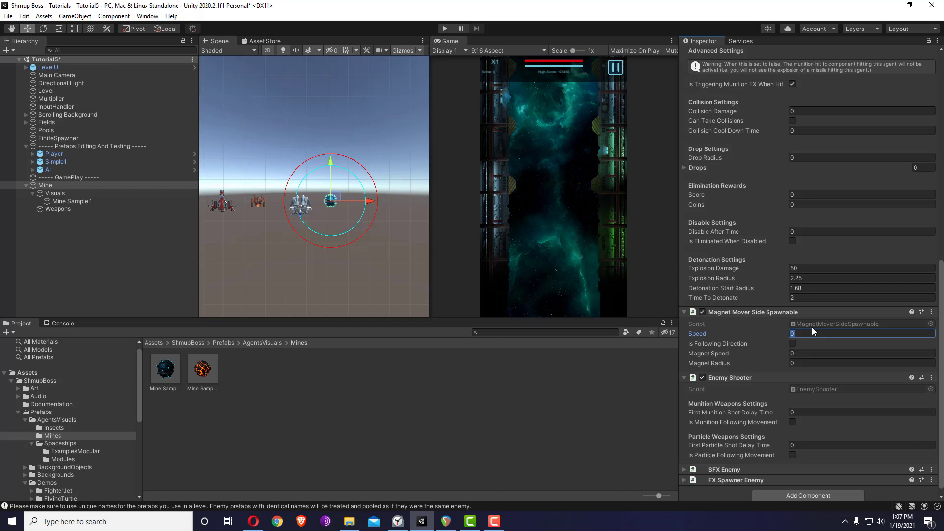
left_click(802, 355)
left_click(804, 334)
type("2")
left_click(798, 353)
type("5")
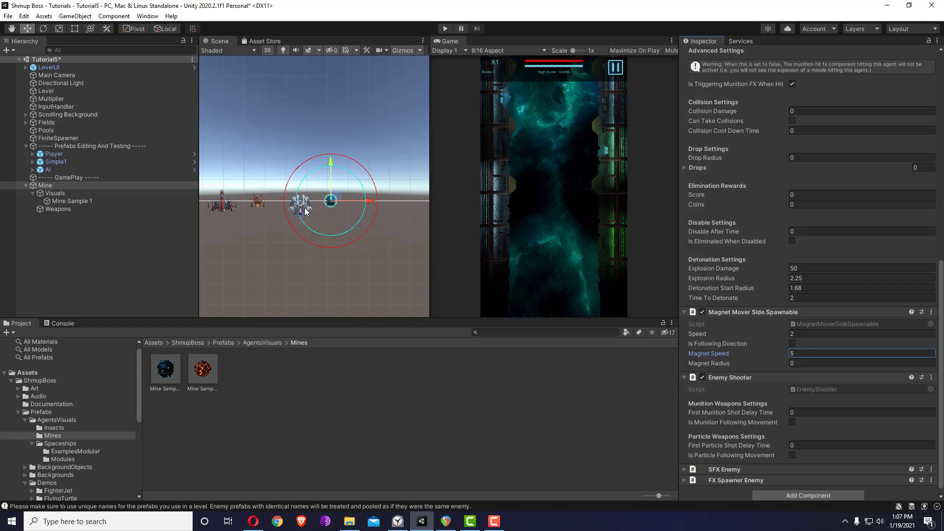
left_click_drag(707, 365, 751, 365)
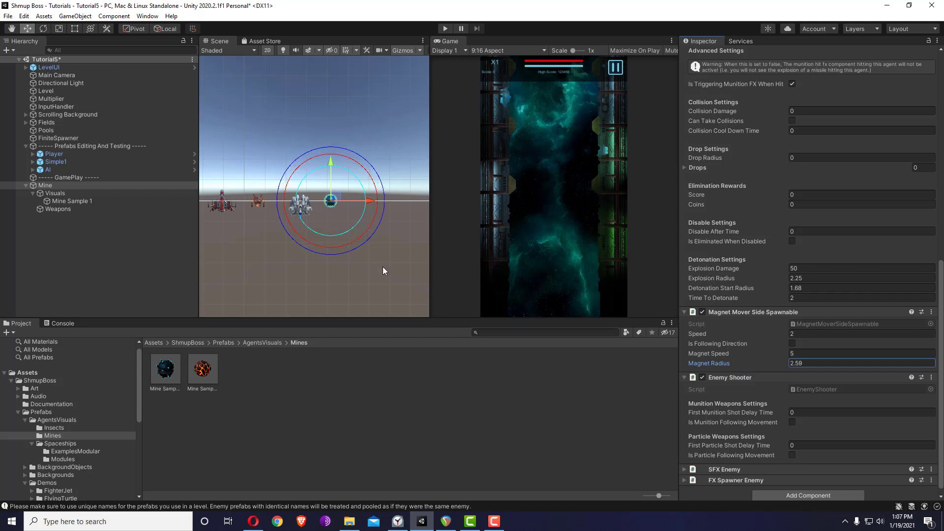
left_click(25, 186)
left_click_drag(43, 185, 61, 147)
Step: Save Mine as a prefab in the Prefabs/Demos/Tutorials folder
scroll(67, 443, "down", 5)
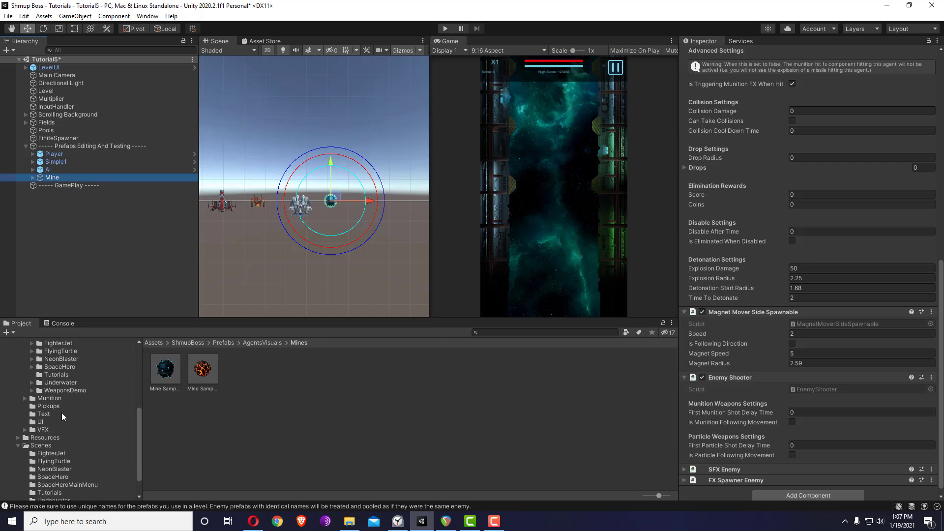
scroll(61, 412, "up", 1)
left_click(61, 404)
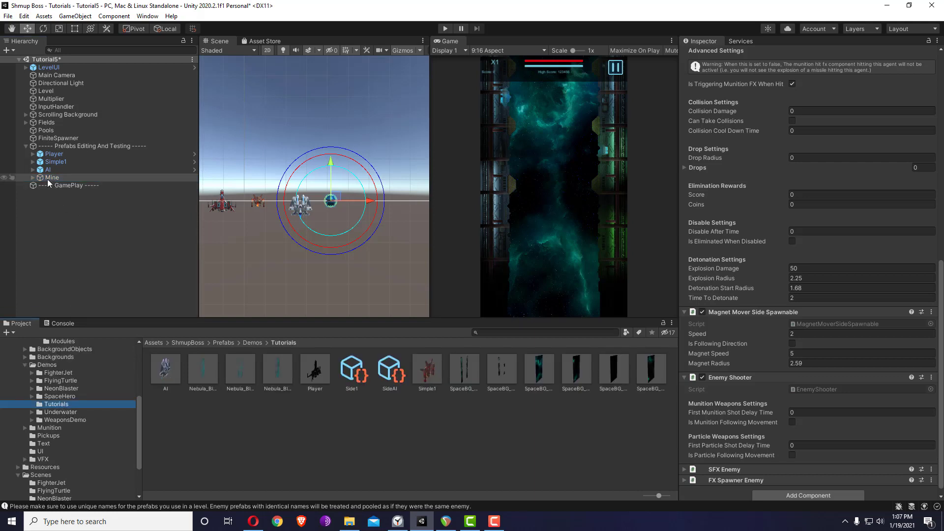
left_click_drag(47, 179, 200, 386)
left_click_drag(260, 459, 260, 459)
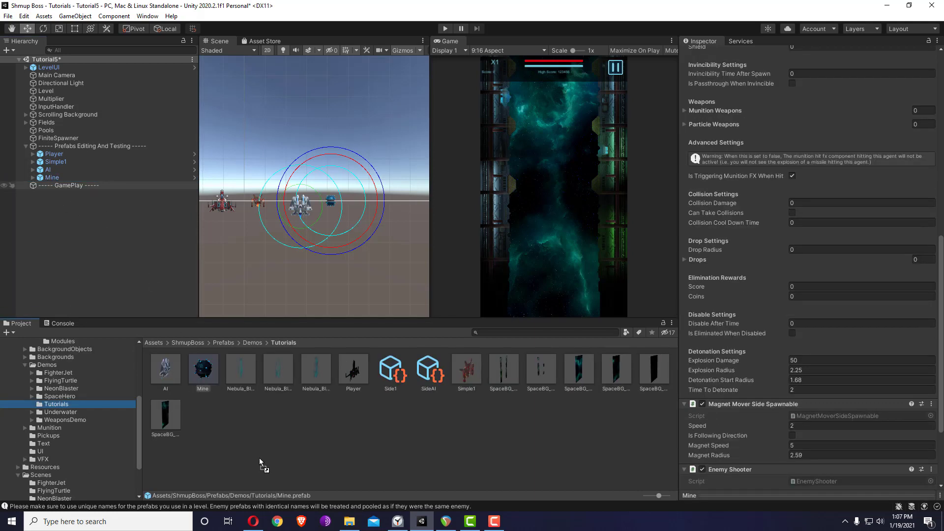
left_click(259, 459)
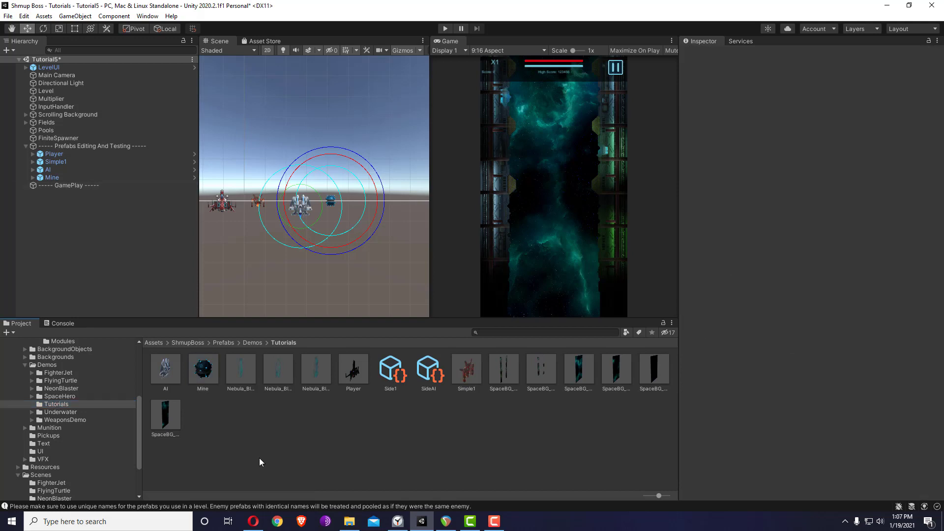
Step: Duplicate the Side1 wave as SideMine, spawning 3 Mine enemies
left_click(396, 370)
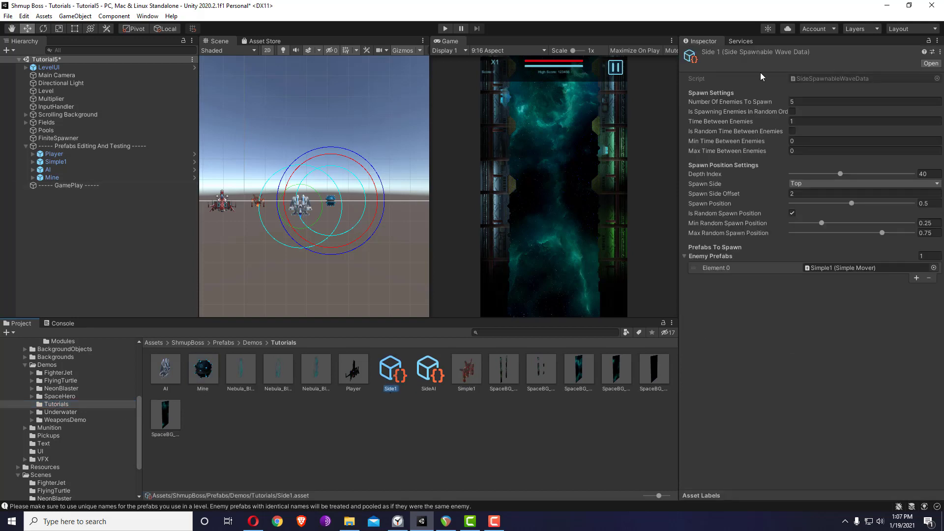
key("ctrl+d")
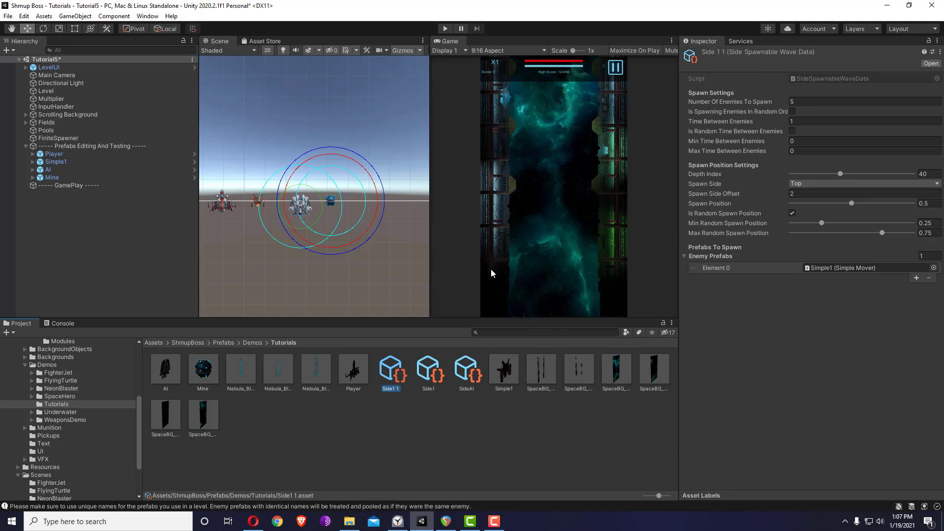
type("SideMine")
key("Return")
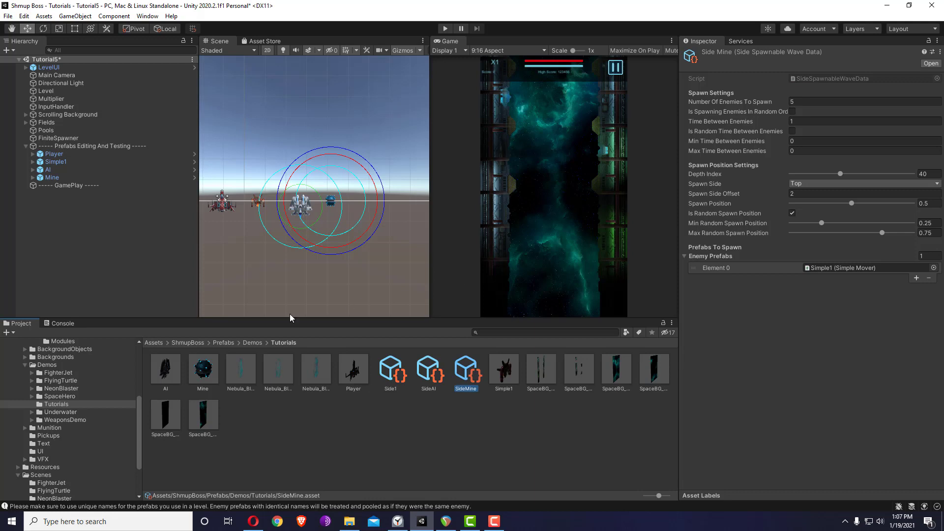
left_click_drag(466, 369, 825, 271)
left_click(804, 100)
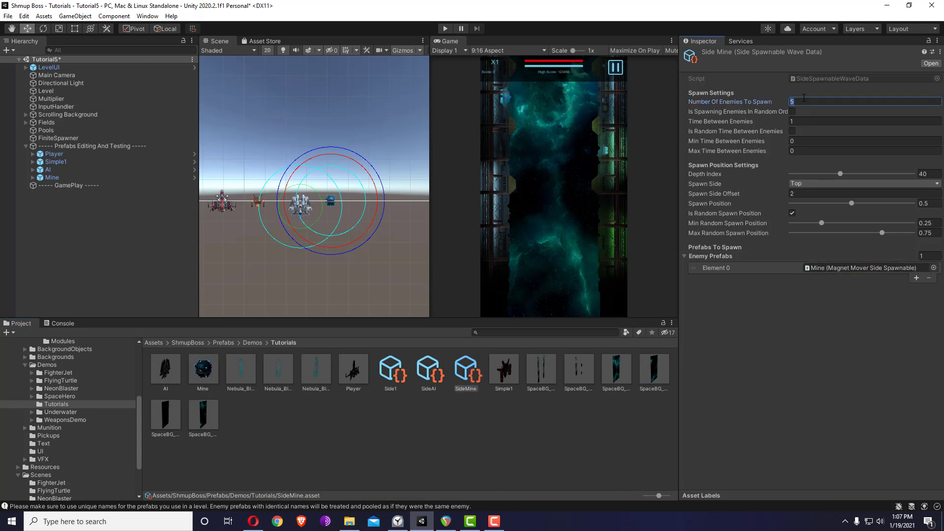
type("3")
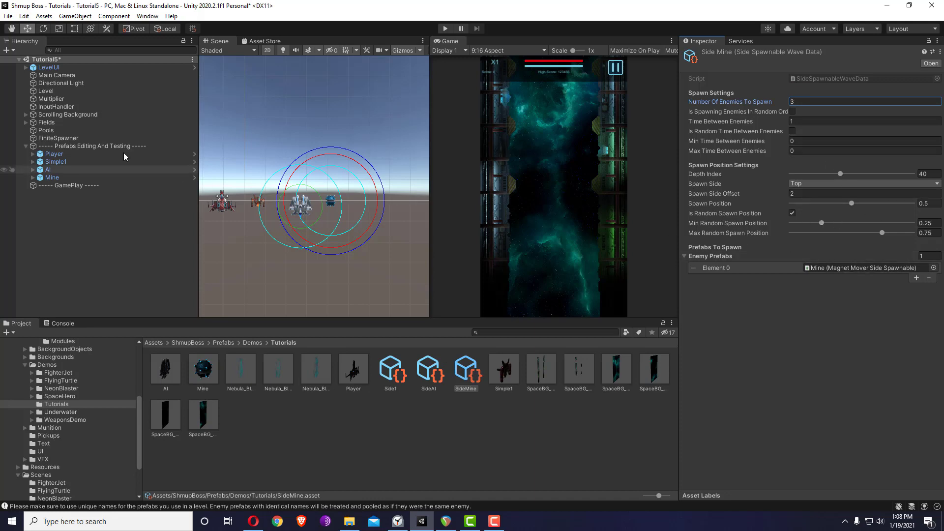
Step: Assign SideMine as the FiniteSpawner's first wave and save the scene
left_click(81, 136)
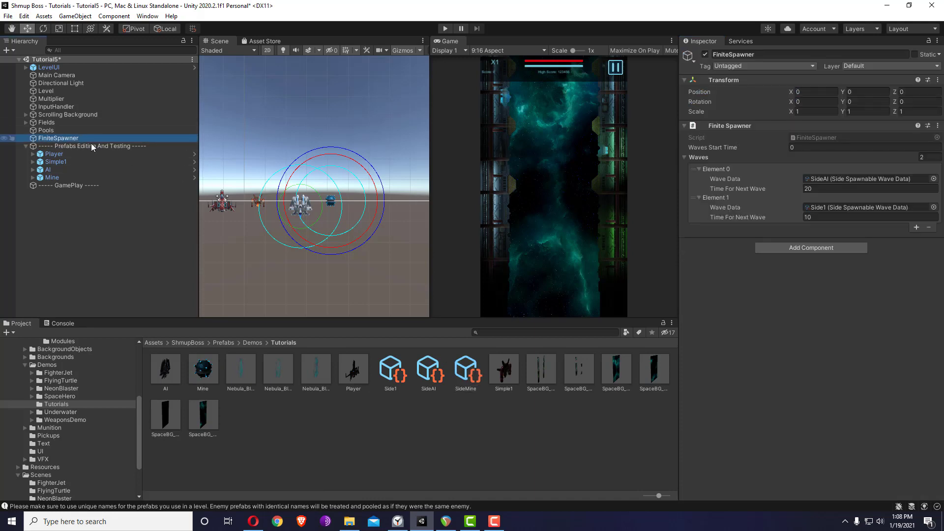
left_click_drag(466, 369, 885, 182)
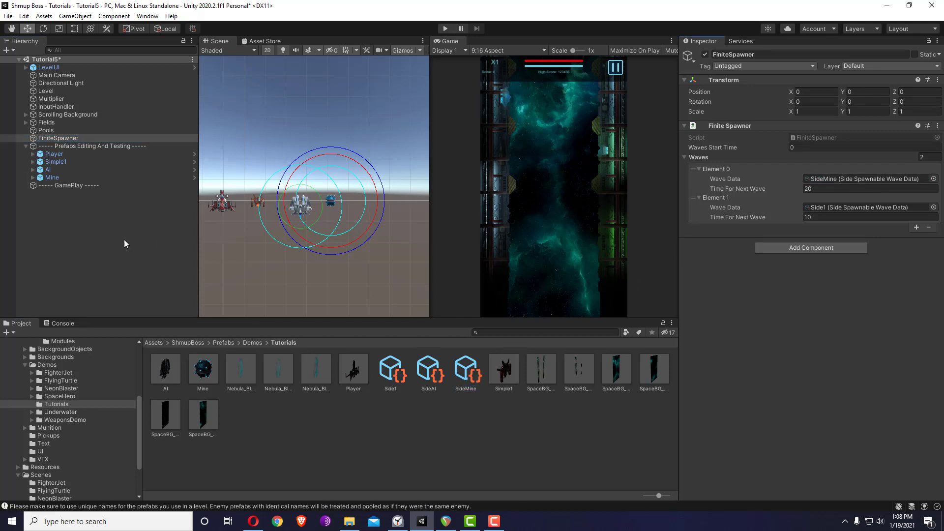
left_click(78, 265)
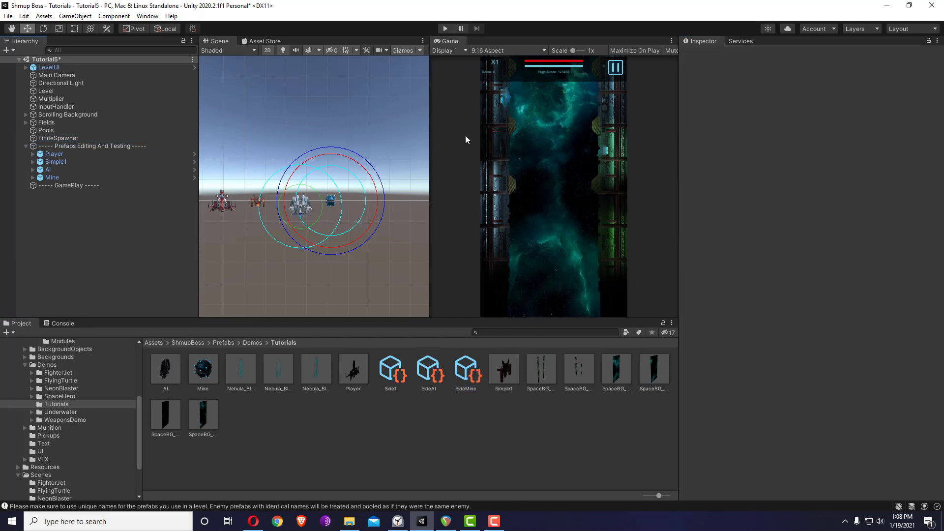
key("ctrl+s")
left_click(445, 28)
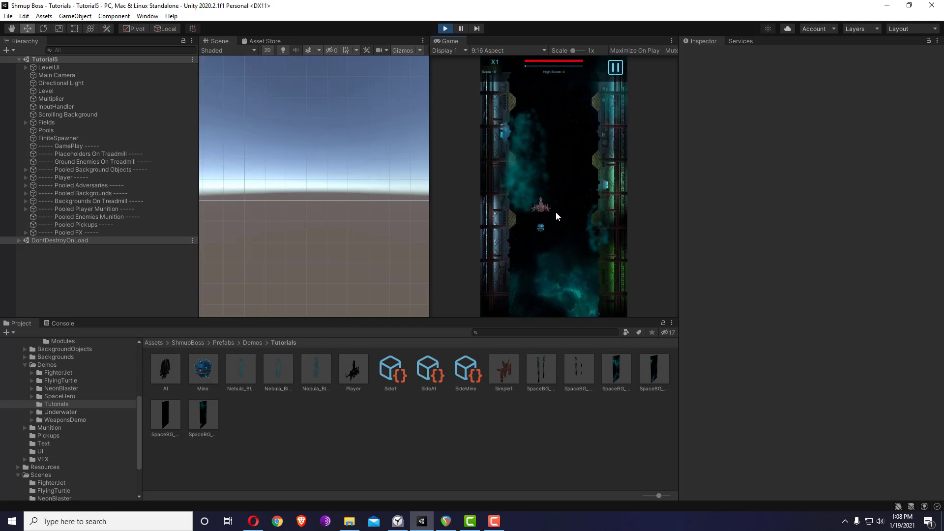
left_click(445, 29)
left_click(445, 29)
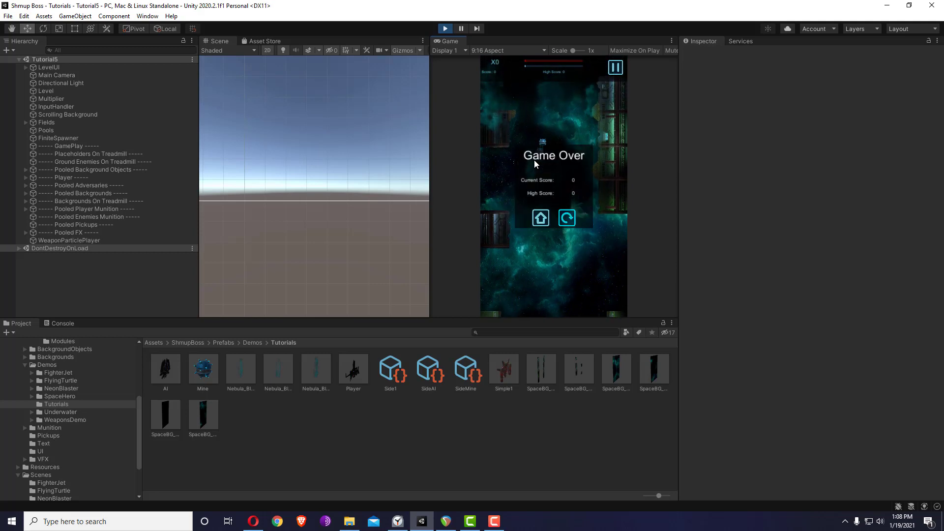
left_click(445, 29)
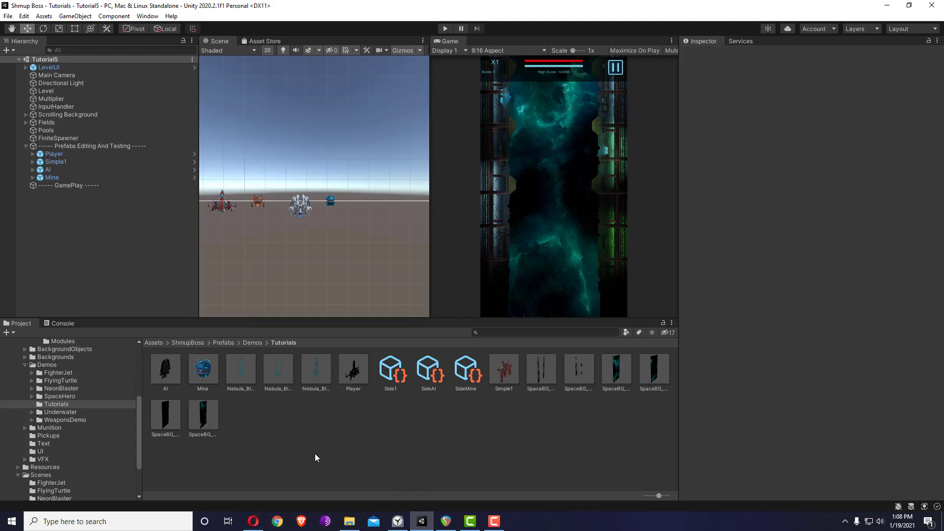
Step: Point out the Missile and Magnet Mover Side Spawnable boxes in the ShmpBoss.drawio diagram
key("alt+Tab")
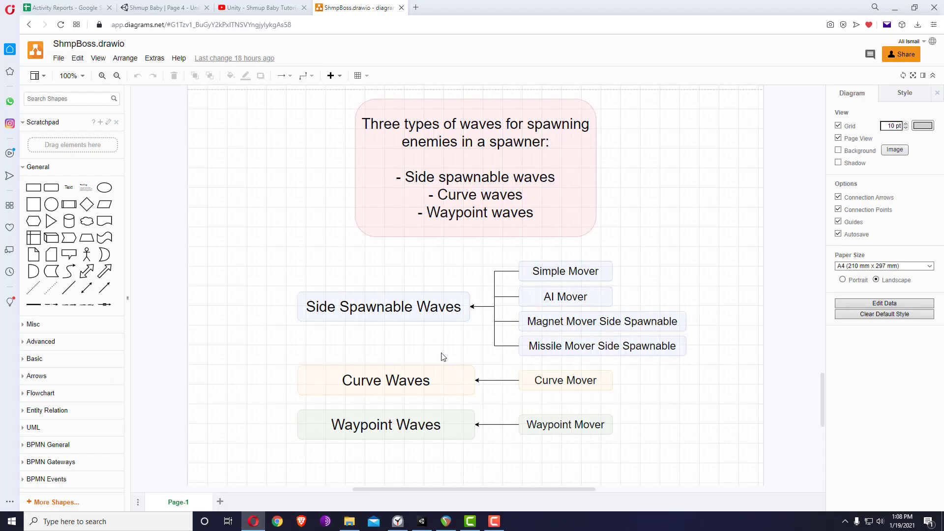
left_click(607, 346)
left_click(543, 323)
left_click(576, 348)
left_click(484, 270)
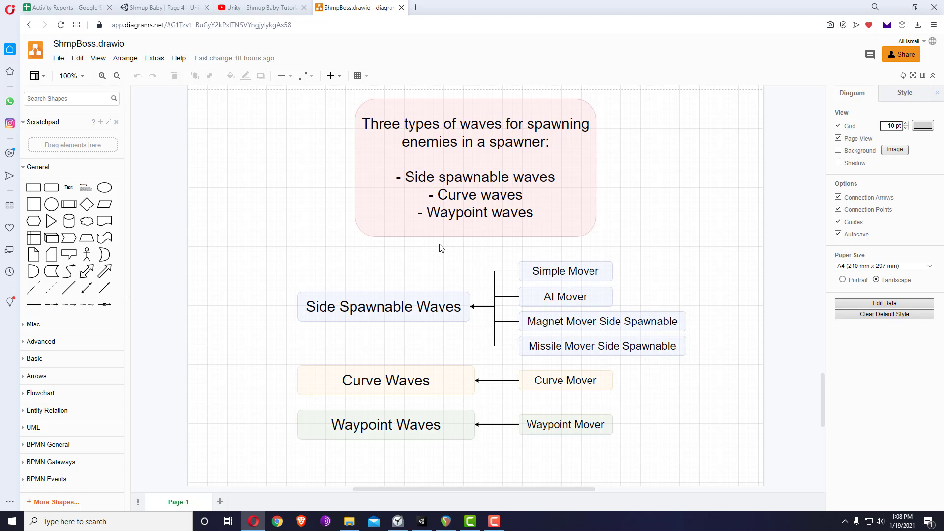